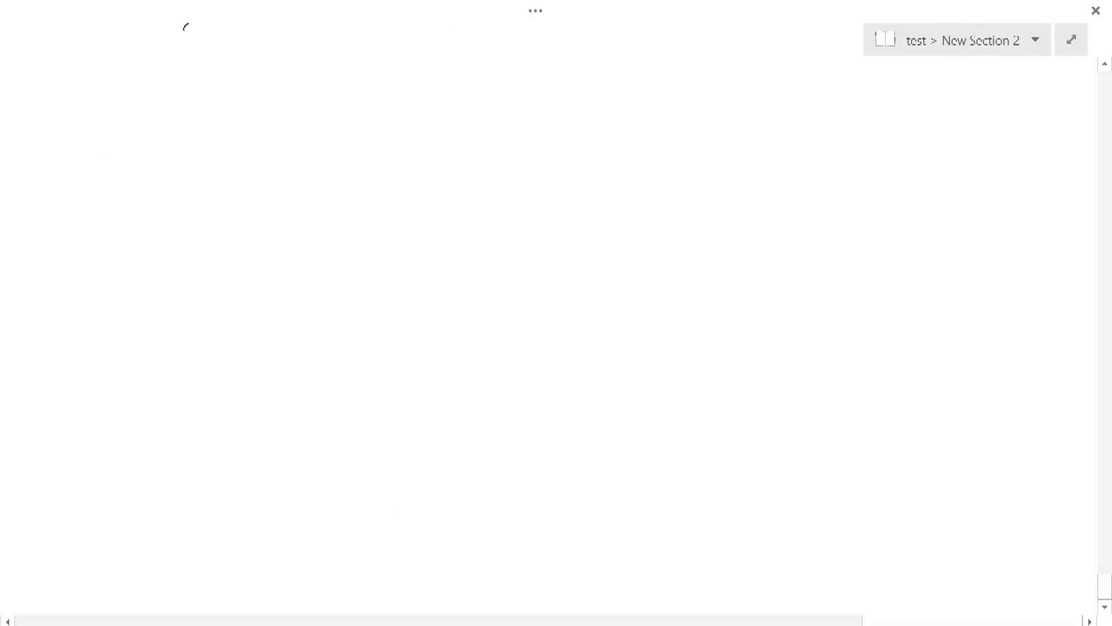
- Sketch a PC labelled pc, write etcg.com beneath it, and circle the pc label
{"action": "mouse_move", "coordinate": [458, 184]}
{"action": "left_mouse_down"}
{"action": "mouse_move", "coordinate": [462, 226]}
{"action": "mouse_move", "coordinate": [510, 205]}
{"action": "mouse_move", "coordinate": [450, 183]}
{"action": "left_mouse_up"}
{"action": "mouse_move", "coordinate": [457, 130]}
{"action": "left_mouse_down"}
{"action": "mouse_move", "coordinate": [454, 167]}
{"action": "mouse_move", "coordinate": [467, 145]}
{"action": "left_mouse_up"}
{"action": "left_click_drag", "start_coordinate": [514, 121], "coordinate": [527, 137]}
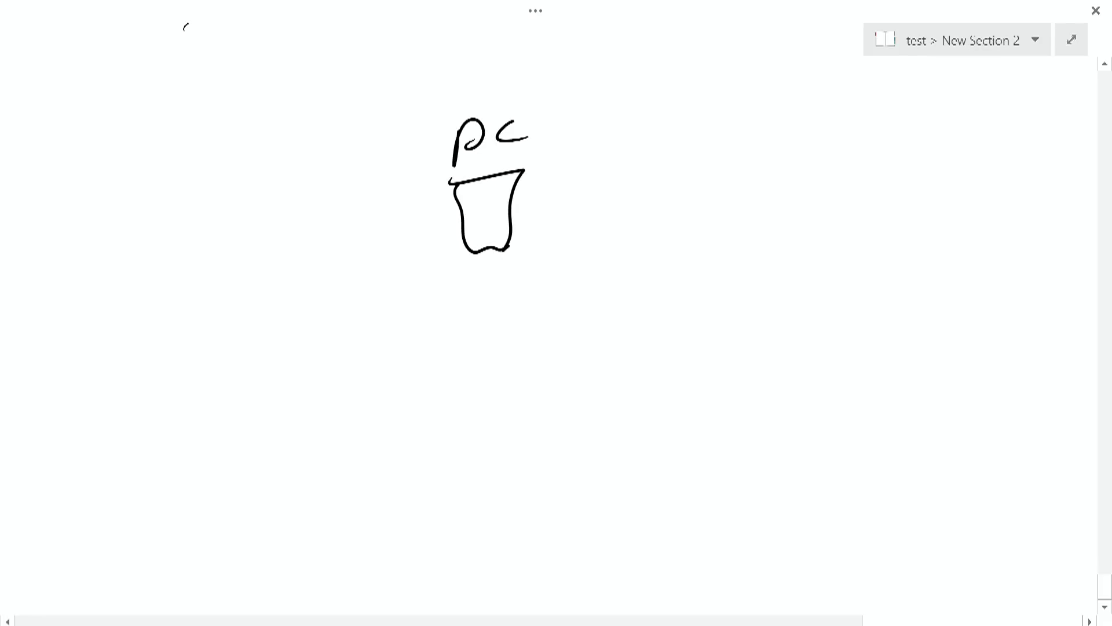
{"action": "left_click_drag", "start_coordinate": [492, 305], "coordinate": [519, 324]}
{"action": "mouse_move", "coordinate": [537, 271]}
{"action": "left_mouse_down"}
{"action": "mouse_move", "coordinate": [543, 321]}
{"action": "mouse_move", "coordinate": [592, 336]}
{"action": "left_mouse_up"}
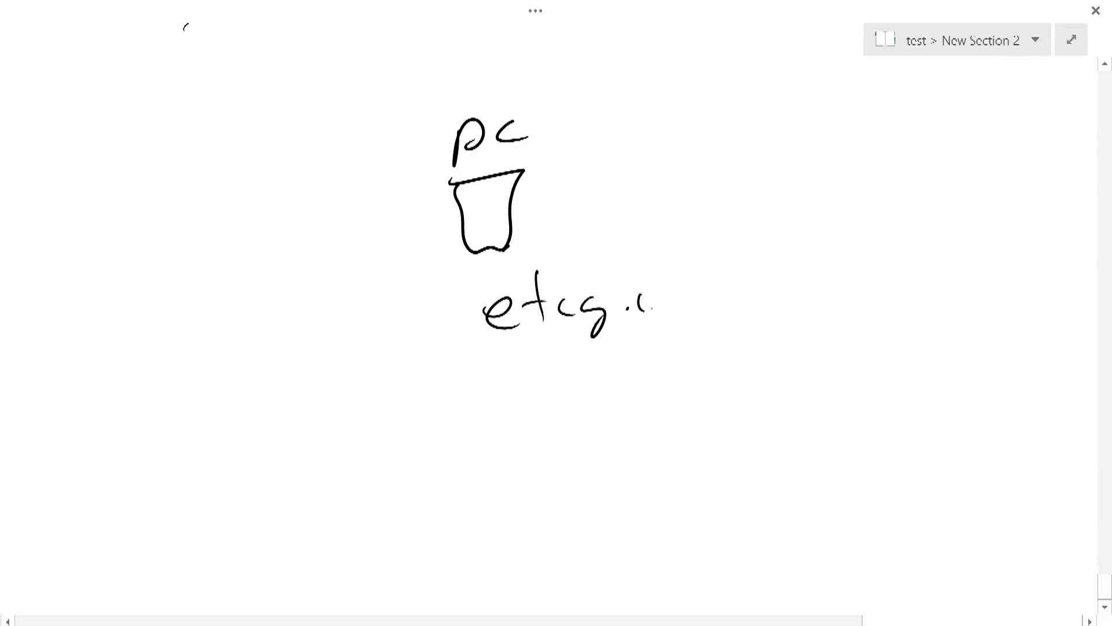
{"action": "mouse_move", "coordinate": [521, 109]}
{"action": "left_mouse_down"}
{"action": "mouse_move", "coordinate": [414, 173]}
{"action": "mouse_move", "coordinate": [536, 110]}
{"action": "left_mouse_up"}
- Write AP, DNS and DHCP in a column beside the PC
{"action": "left_click_drag", "start_coordinate": [597, 156], "coordinate": [634, 149]}
{"action": "left_click_drag", "start_coordinate": [648, 149], "coordinate": [653, 134]}
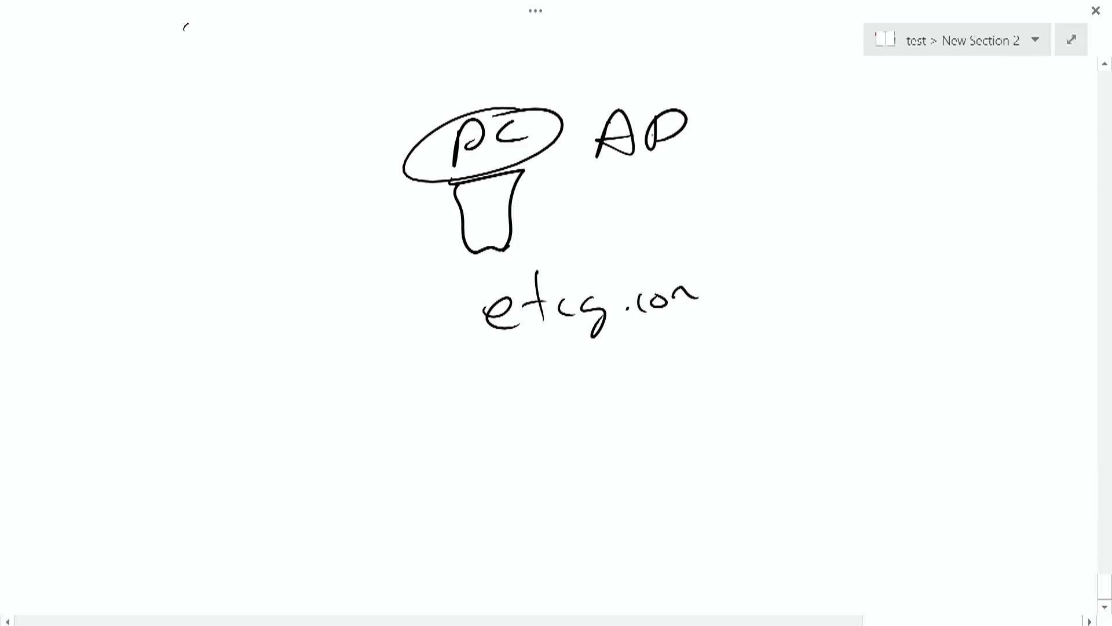
{"action": "mouse_move", "coordinate": [605, 179]}
{"action": "left_mouse_down"}
{"action": "mouse_move", "coordinate": [598, 217]}
{"action": "mouse_move", "coordinate": [624, 169]}
{"action": "left_mouse_up"}
{"action": "mouse_move", "coordinate": [629, 207]}
{"action": "left_mouse_down"}
{"action": "mouse_move", "coordinate": [643, 199]}
{"action": "mouse_move", "coordinate": [652, 164]}
{"action": "left_mouse_up"}
{"action": "left_click_drag", "start_coordinate": [661, 174], "coordinate": [690, 184]}
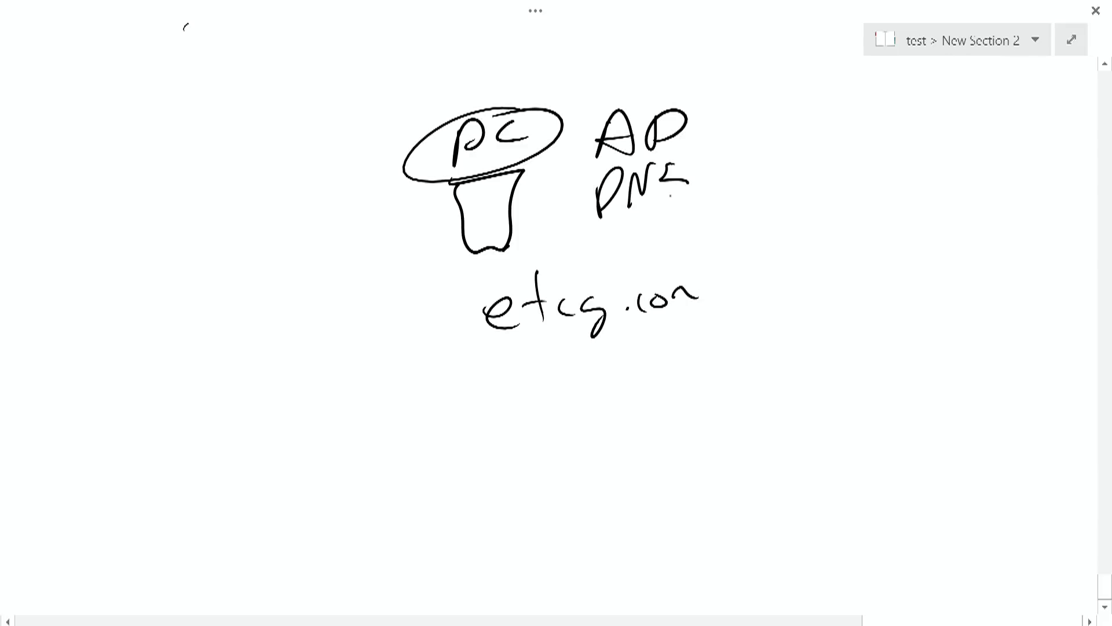
{"action": "left_click_drag", "start_coordinate": [612, 235], "coordinate": [613, 272]}
{"action": "left_click_drag", "start_coordinate": [614, 236], "coordinate": [615, 272]}
{"action": "left_click_drag", "start_coordinate": [661, 230], "coordinate": [659, 266]}
{"action": "mouse_move", "coordinate": [678, 223]}
{"action": "left_mouse_down"}
{"action": "mouse_move", "coordinate": [678, 265]}
{"action": "mouse_move", "coordinate": [685, 246]}
{"action": "left_mouse_up"}
{"action": "left_click_drag", "start_coordinate": [707, 239], "coordinate": [708, 260]}
{"action": "left_click_drag", "start_coordinate": [723, 233], "coordinate": [724, 255]}
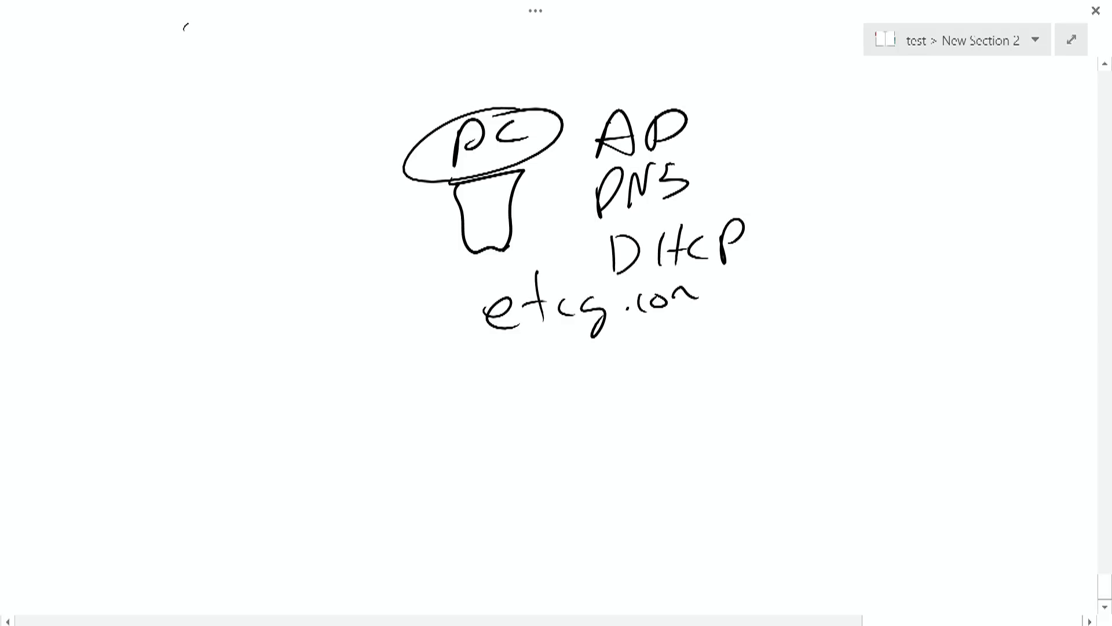
- Draw a client machine box left of the PC and label it windows8
{"action": "mouse_move", "coordinate": [135, 305]}
{"action": "left_mouse_down"}
{"action": "mouse_move", "coordinate": [139, 394]}
{"action": "mouse_move", "coordinate": [139, 295]}
{"action": "left_mouse_up"}
{"action": "mouse_move", "coordinate": [79, 252]}
{"action": "left_mouse_down"}
{"action": "mouse_move", "coordinate": [58, 282]}
{"action": "mouse_move", "coordinate": [113, 266]}
{"action": "left_mouse_up"}
{"action": "left_click", "coordinate": [145, 255]}
{"action": "mouse_move", "coordinate": [122, 250]}
{"action": "left_mouse_down"}
{"action": "mouse_move", "coordinate": [132, 261]}
{"action": "mouse_move", "coordinate": [173, 260]}
{"action": "left_mouse_up"}
{"action": "left_click_drag", "start_coordinate": [185, 251], "coordinate": [223, 240]}
{"action": "mouse_move", "coordinate": [244, 211]}
{"action": "left_mouse_down"}
{"action": "mouse_move", "coordinate": [229, 244]}
{"action": "mouse_move", "coordinate": [238, 203]}
{"action": "left_mouse_up"}
- Draw a line from windows8 to the PC and box the etcg.com and windows8 labels
{"action": "mouse_move", "coordinate": [192, 335]}
{"action": "left_mouse_down"}
{"action": "mouse_move", "coordinate": [247, 291]}
{"action": "mouse_move", "coordinate": [384, 231]}
{"action": "mouse_move", "coordinate": [447, 232]}
{"action": "mouse_move", "coordinate": [432, 255]}
{"action": "mouse_move", "coordinate": [445, 233]}
{"action": "left_mouse_up"}
{"action": "mouse_move", "coordinate": [508, 366]}
{"action": "left_mouse_down"}
{"action": "mouse_move", "coordinate": [545, 362]}
{"action": "mouse_move", "coordinate": [714, 264]}
{"action": "mouse_move", "coordinate": [467, 363]}
{"action": "mouse_move", "coordinate": [579, 355]}
{"action": "left_mouse_up"}
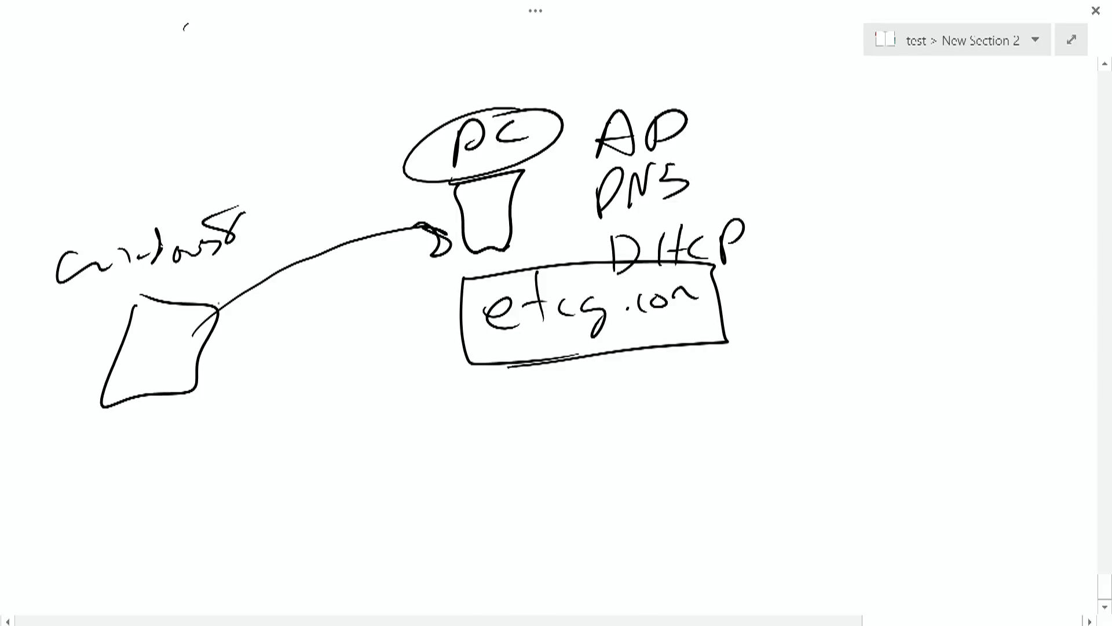
{"action": "mouse_move", "coordinate": [72, 311]}
{"action": "left_mouse_down"}
{"action": "mouse_move", "coordinate": [273, 229]}
{"action": "mouse_move", "coordinate": [26, 287]}
{"action": "mouse_move", "coordinate": [139, 296]}
{"action": "mouse_move", "coordinate": [137, 365]}
{"action": "mouse_move", "coordinate": [145, 341]}
{"action": "mouse_move", "coordinate": [110, 379]}
{"action": "mouse_move", "coordinate": [93, 377]}
{"action": "mouse_move", "coordinate": [139, 342]}
{"action": "mouse_move", "coordinate": [147, 371]}
{"action": "left_mouse_up"}
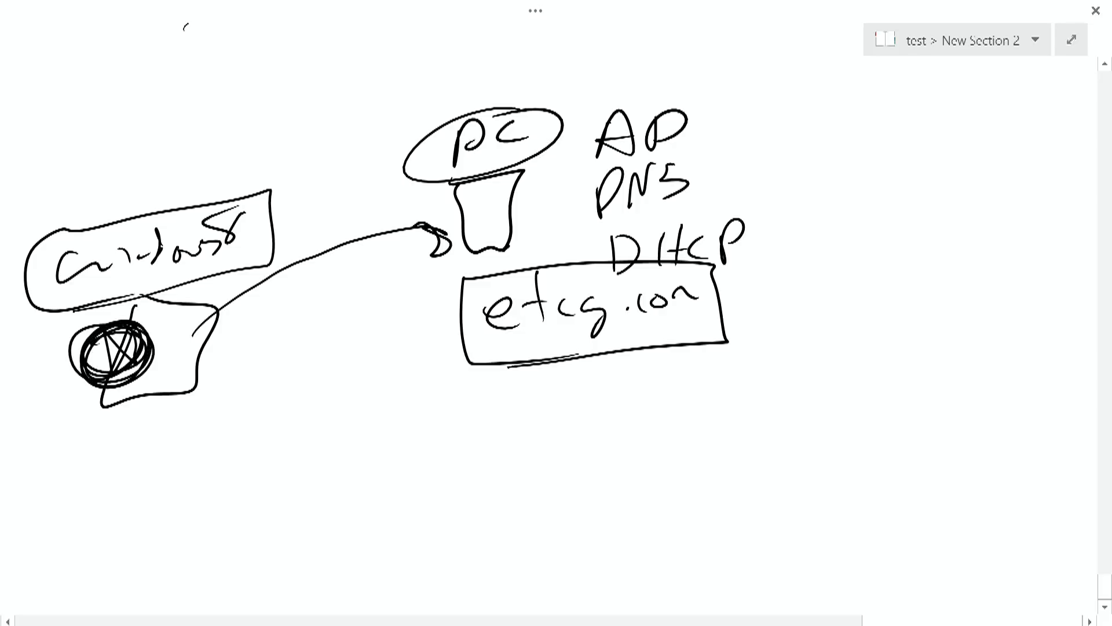
- Retrace the link with a bold arrowhead at the PC, loop windows8, and add a second line
{"action": "mouse_move", "coordinate": [182, 336]}
{"action": "left_mouse_down"}
{"action": "mouse_move", "coordinate": [278, 277]}
{"action": "mouse_move", "coordinate": [462, 218]}
{"action": "mouse_move", "coordinate": [408, 206]}
{"action": "mouse_move", "coordinate": [452, 262]}
{"action": "left_mouse_up"}
{"action": "left_click_drag", "start_coordinate": [453, 212], "coordinate": [403, 206]}
{"action": "left_click_drag", "start_coordinate": [446, 213], "coordinate": [444, 258]}
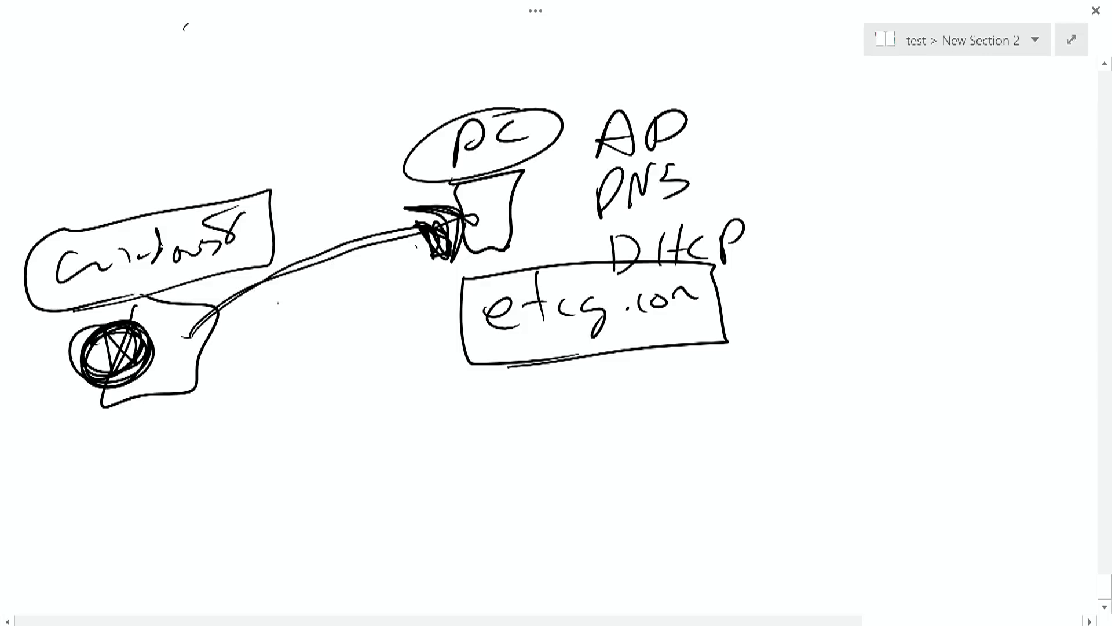
{"action": "mouse_move", "coordinate": [63, 214]}
{"action": "left_mouse_down"}
{"action": "mouse_move", "coordinate": [125, 404]}
{"action": "mouse_move", "coordinate": [84, 217]}
{"action": "left_mouse_up"}
{"action": "mouse_move", "coordinate": [164, 361]}
{"action": "left_mouse_down"}
{"action": "mouse_move", "coordinate": [328, 240]}
{"action": "mouse_move", "coordinate": [435, 220]}
{"action": "mouse_move", "coordinate": [249, 291]}
{"action": "mouse_move", "coordinate": [441, 223]}
{"action": "mouse_move", "coordinate": [420, 255]}
{"action": "mouse_move", "coordinate": [429, 220]}
{"action": "left_mouse_up"}
- Circle AP and DNS together and add a question mark below the diagram
{"action": "mouse_move", "coordinate": [675, 107]}
{"action": "left_mouse_down"}
{"action": "mouse_move", "coordinate": [634, 116]}
{"action": "mouse_move", "coordinate": [625, 164]}
{"action": "mouse_move", "coordinate": [679, 168]}
{"action": "left_mouse_up"}
{"action": "mouse_move", "coordinate": [325, 353]}
{"action": "left_mouse_down"}
{"action": "mouse_move", "coordinate": [358, 360]}
{"action": "mouse_move", "coordinate": [352, 409]}
{"action": "left_mouse_up"}
{"action": "left_click_drag", "start_coordinate": [333, 444], "coordinate": [340, 442]}
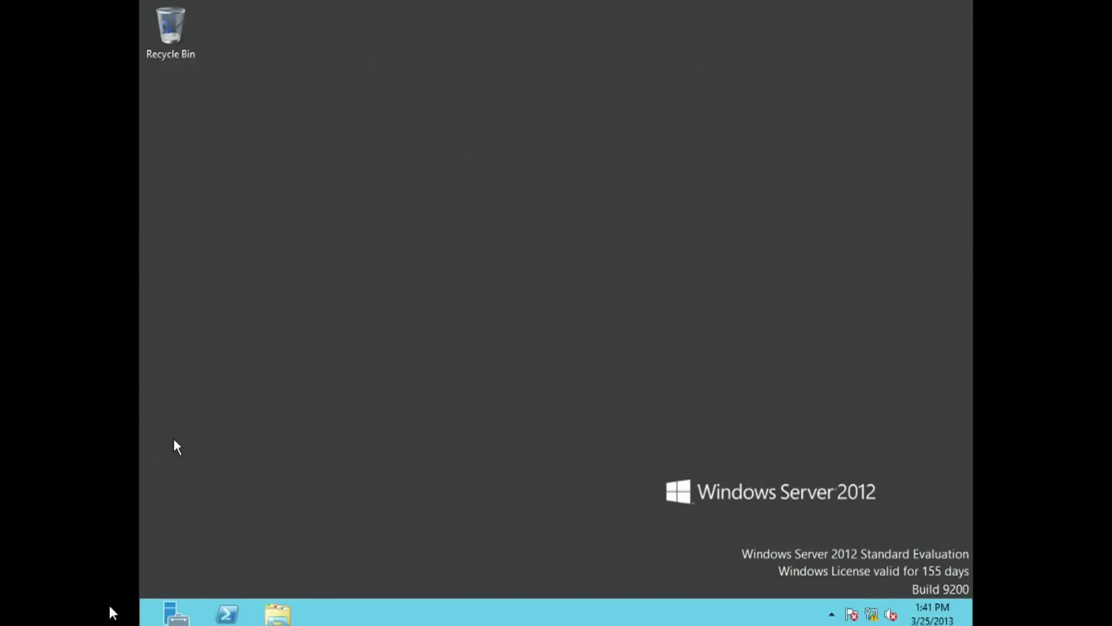
- Launch Server Manager from the Windows Server 2012 taskbar
{"action": "left_click", "coordinate": [177, 615]}
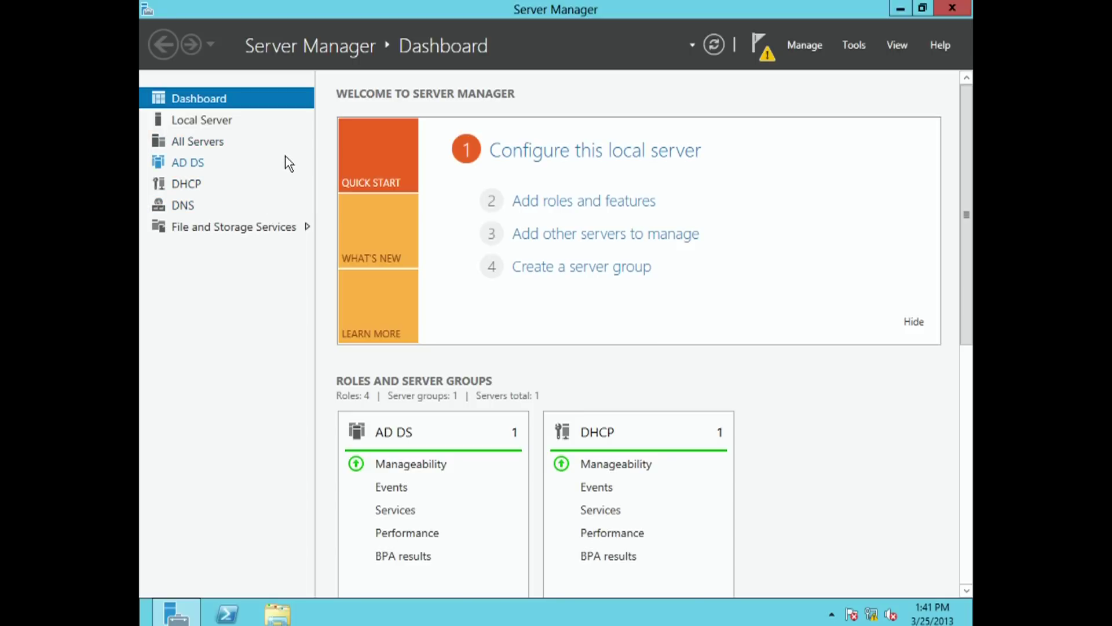
- Launch Active Directory Users and Computers from Server Manager Tools and expand the etcg.com domain
{"action": "left_click", "coordinate": [853, 47]}
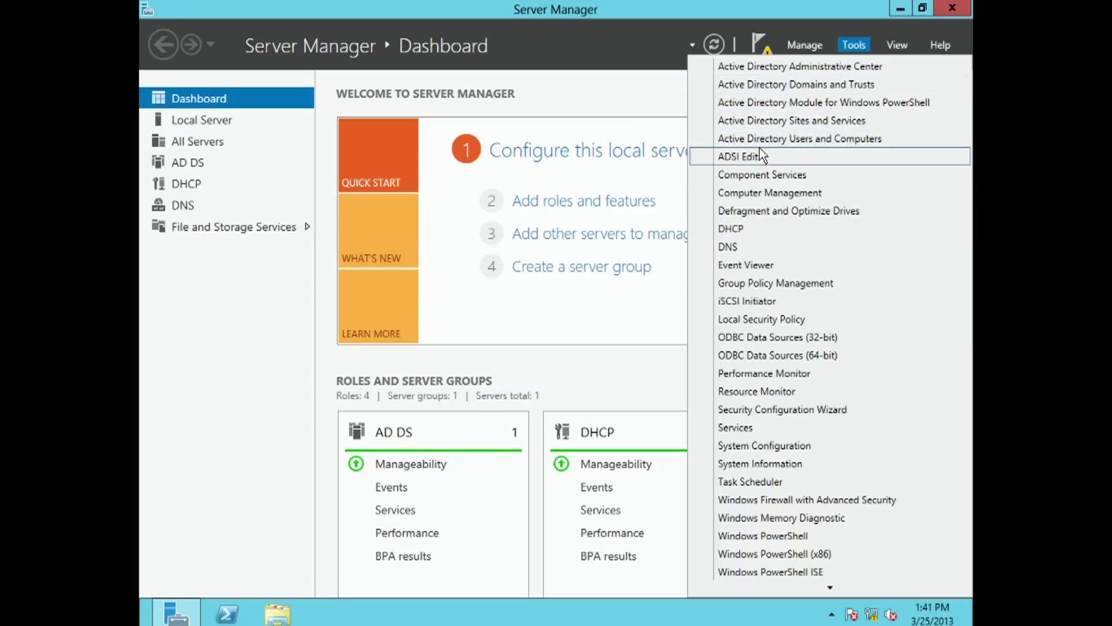
{"action": "left_click", "coordinate": [832, 139]}
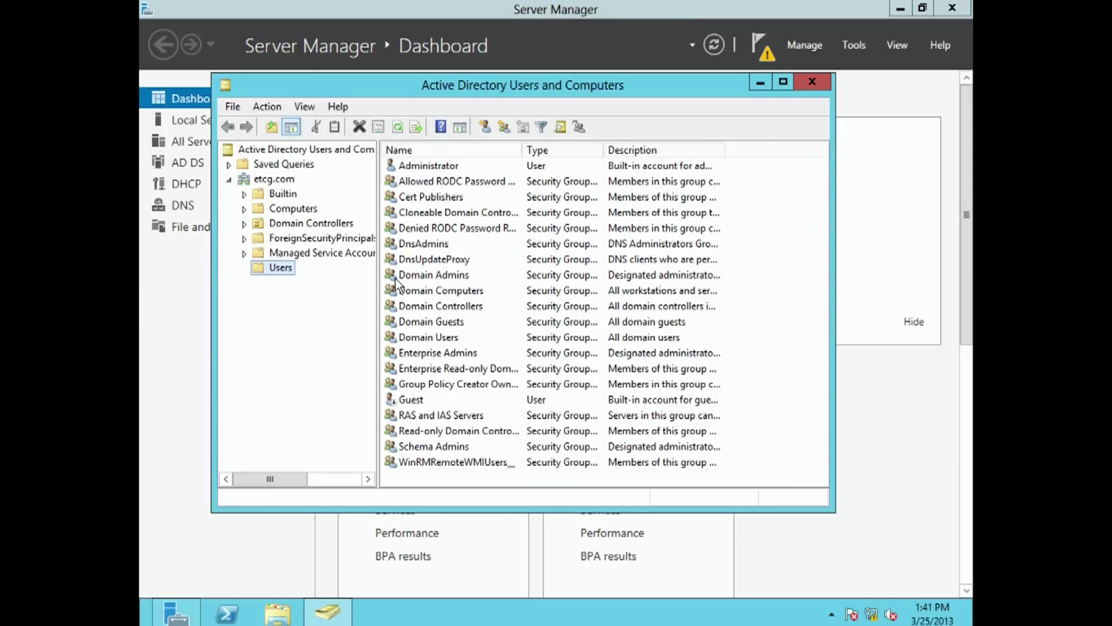
{"action": "left_click", "coordinate": [272, 180]}
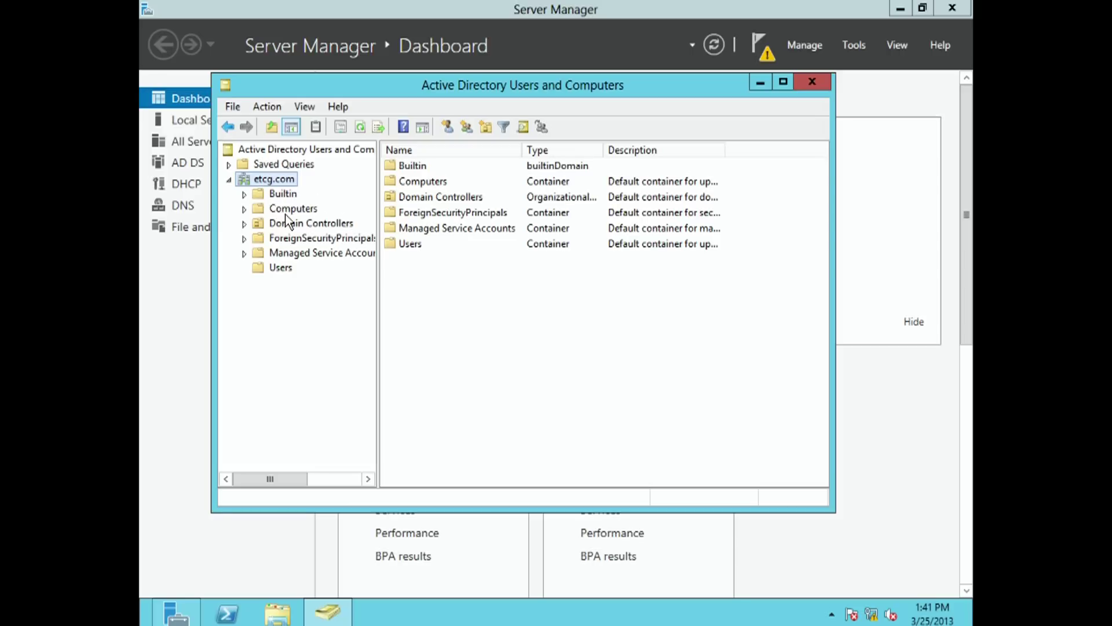
- Show the Users container and select Administrator, then Allowed RODC Password Replication Group, then Administrator again
{"action": "left_click", "coordinate": [280, 268]}
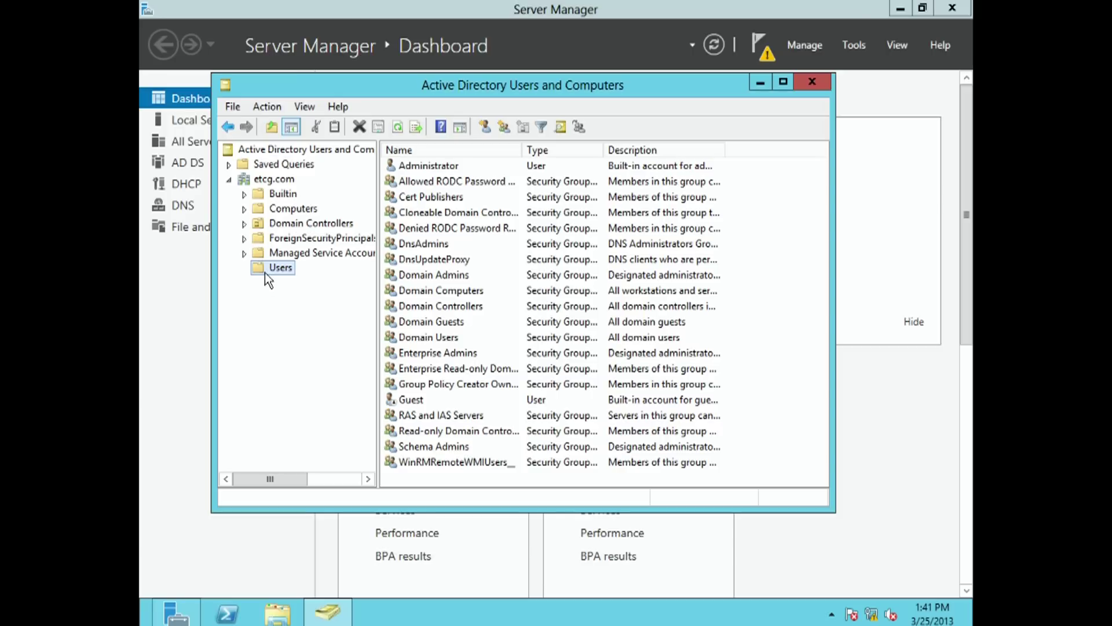
{"action": "left_click", "coordinate": [416, 168]}
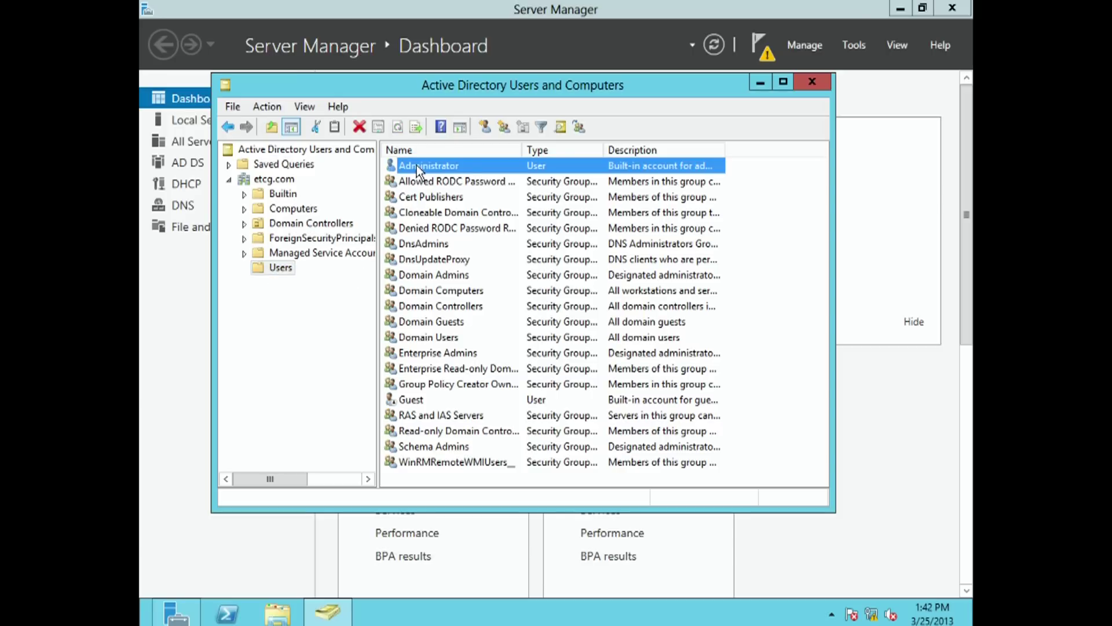
{"action": "left_click", "coordinate": [419, 181]}
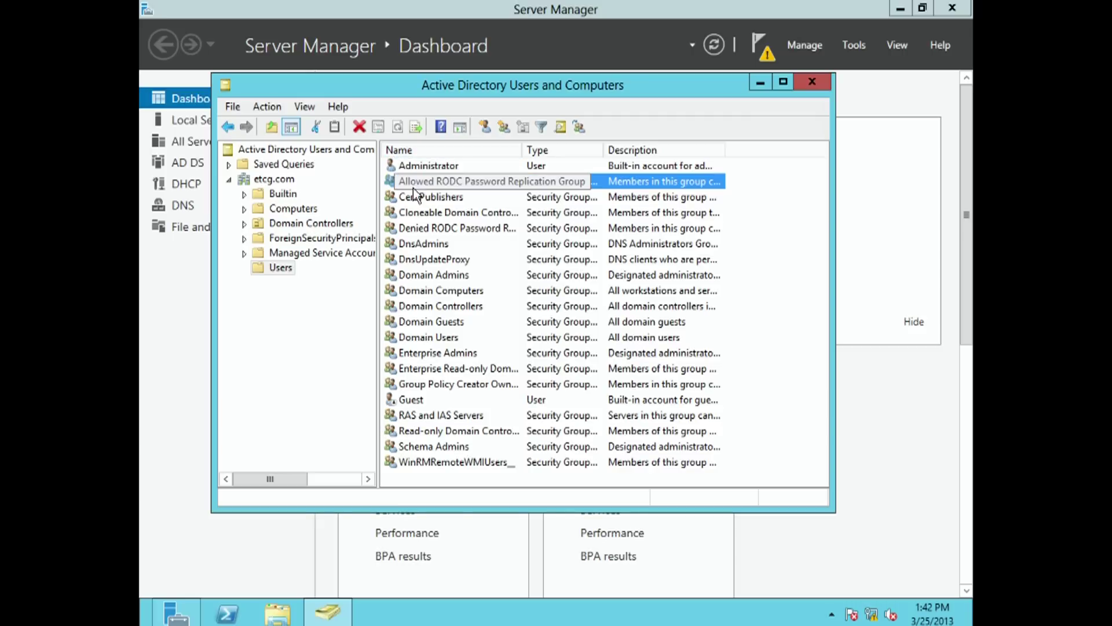
{"action": "left_click", "coordinate": [420, 166]}
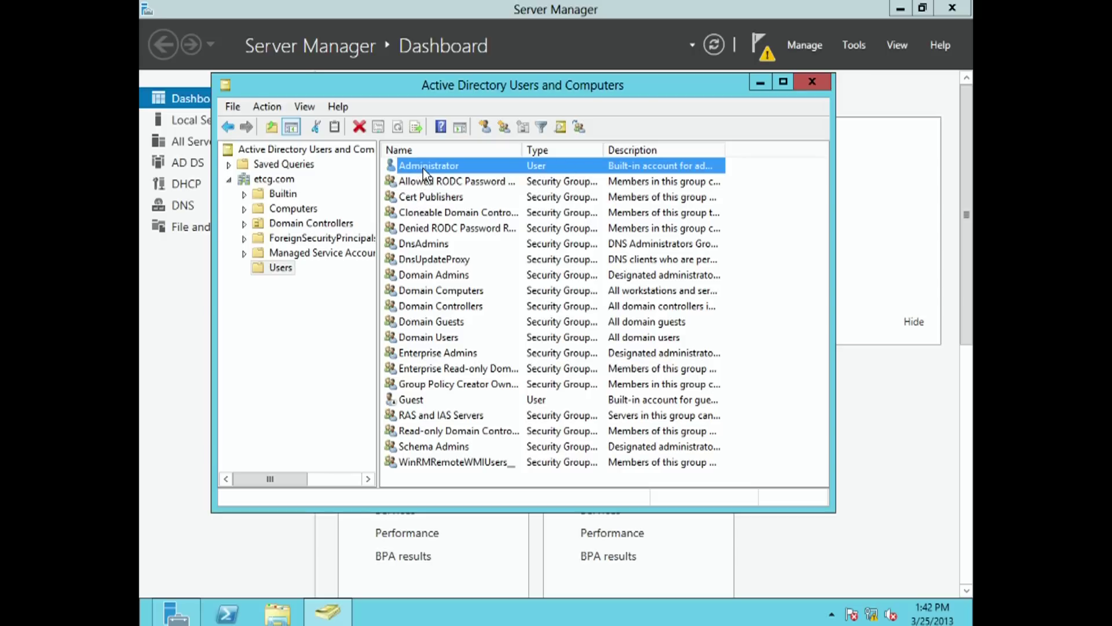
{"action": "left_click", "coordinate": [417, 401]}
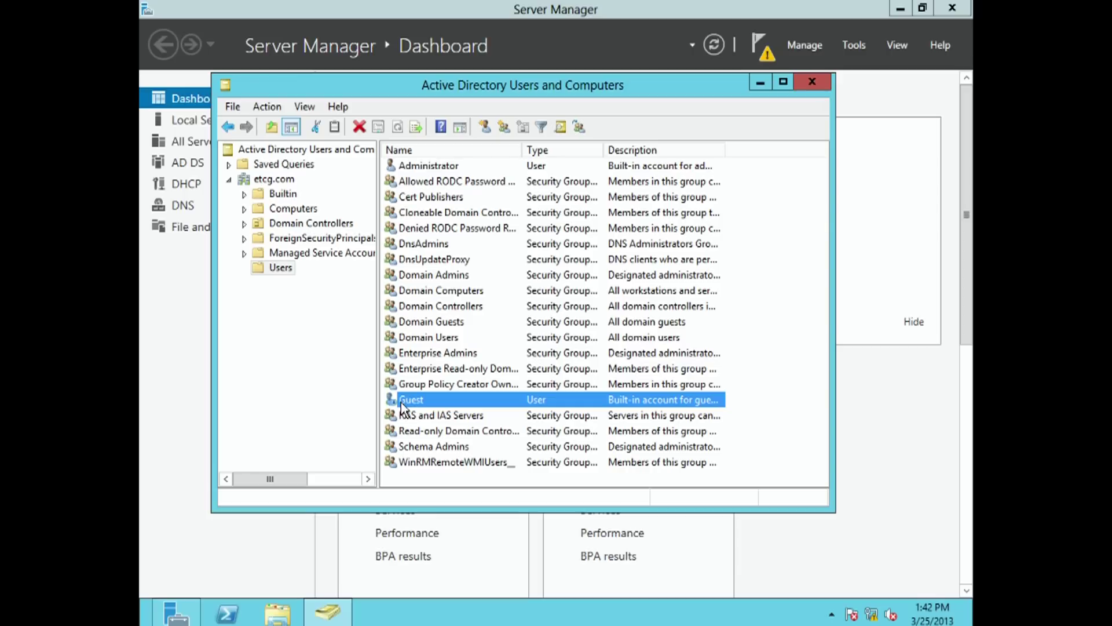
{"action": "left_click", "coordinate": [421, 167]}
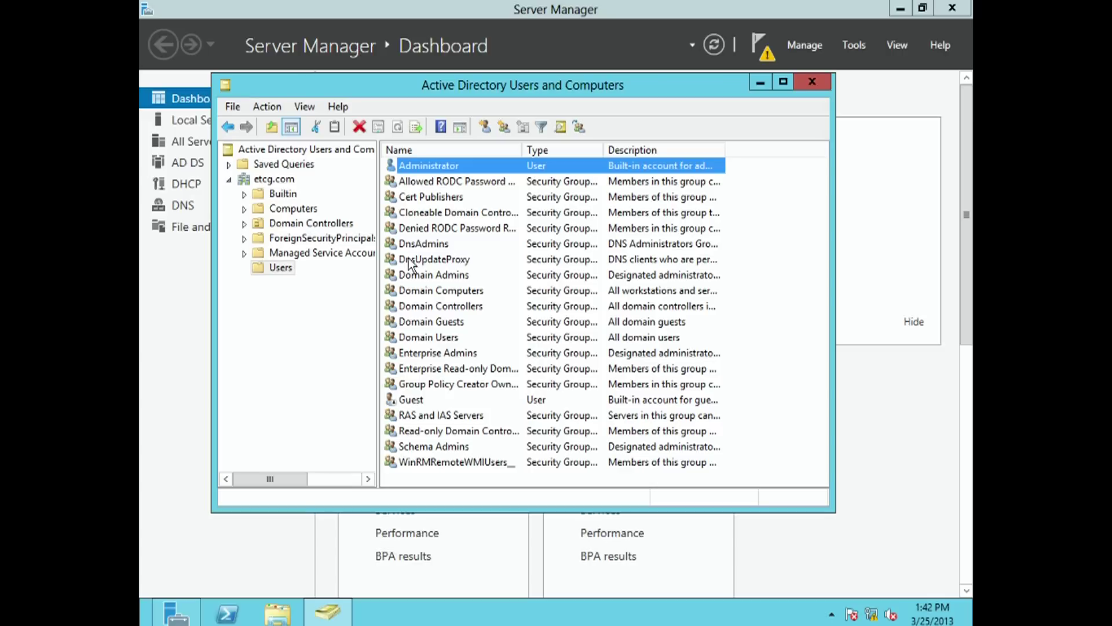
{"action": "left_click", "coordinate": [285, 266]}
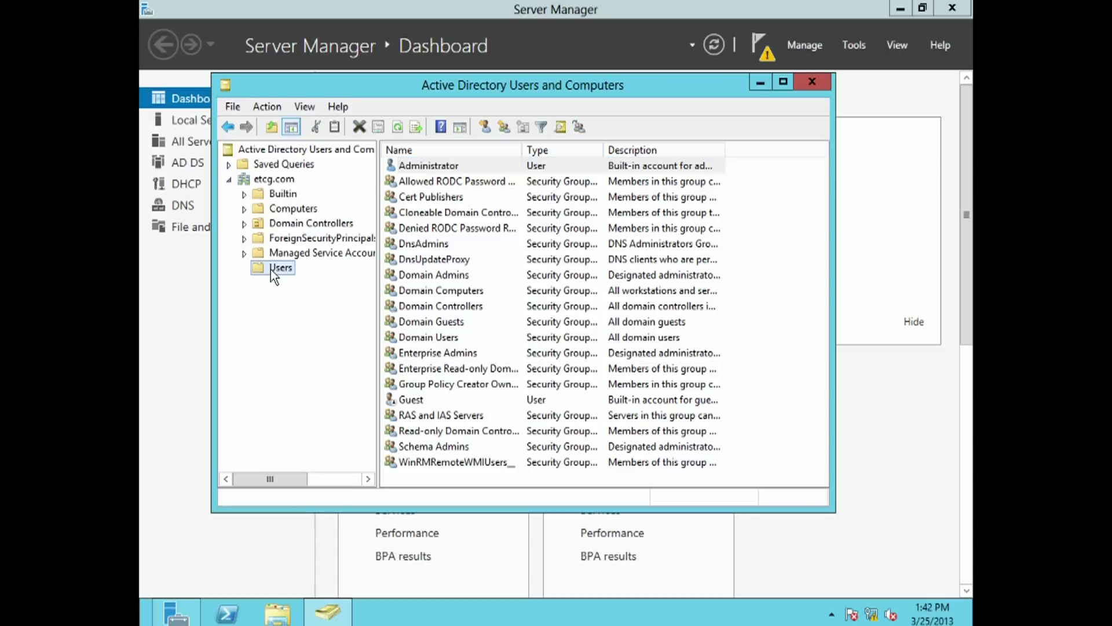
- From the etcg.com Users container's context menu, start a new User object
{"action": "right_click", "coordinate": [270, 269]}
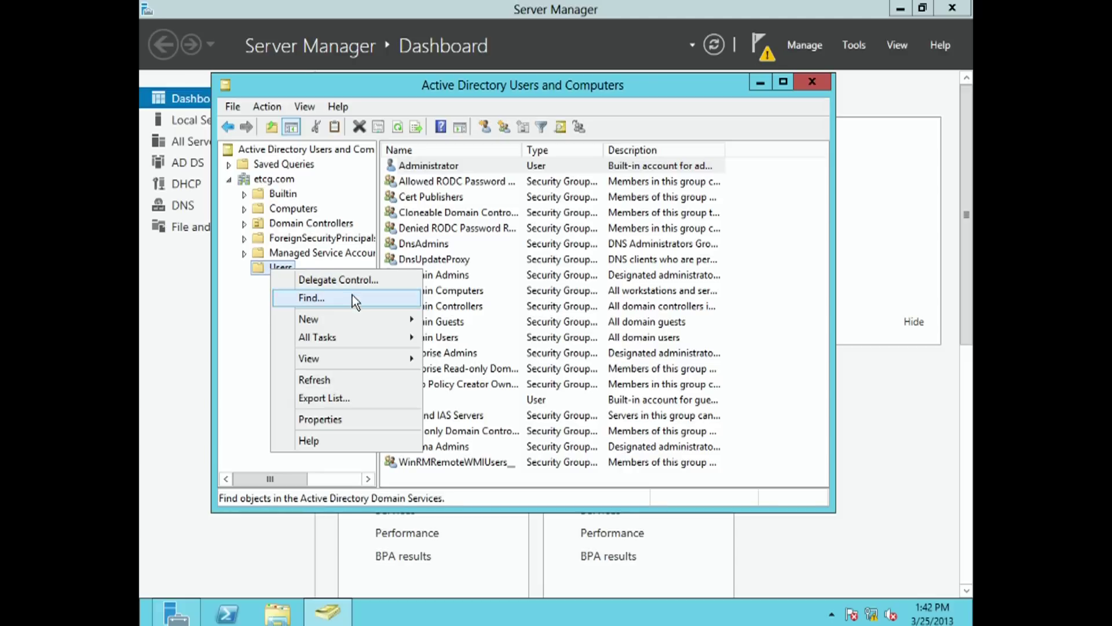
{"action": "mouse_move", "coordinate": [363, 318]}
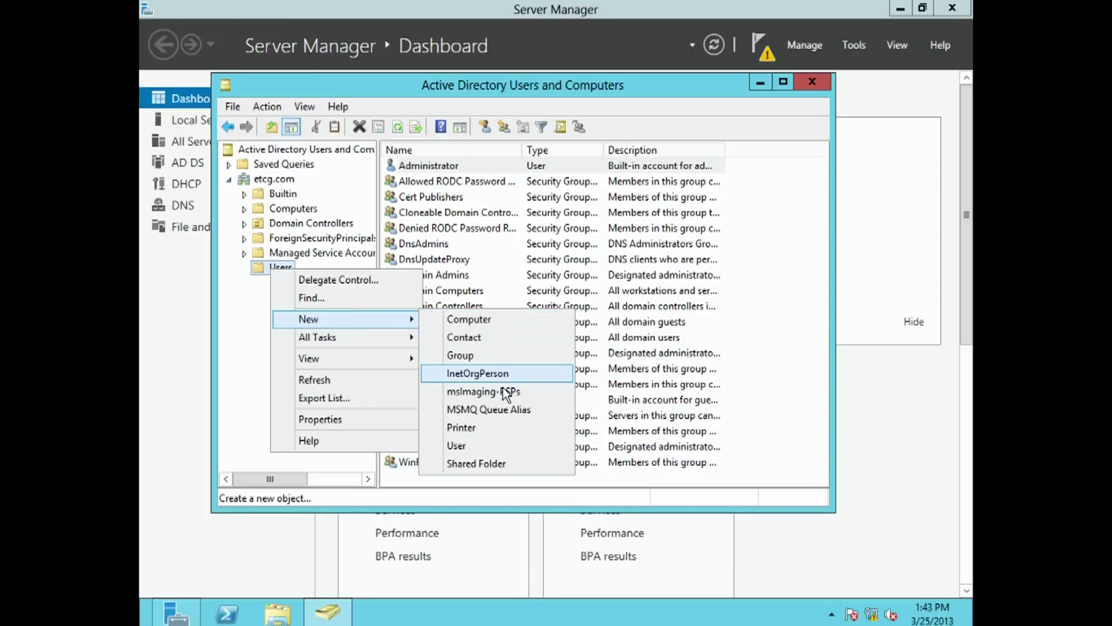
{"action": "left_click", "coordinate": [482, 446]}
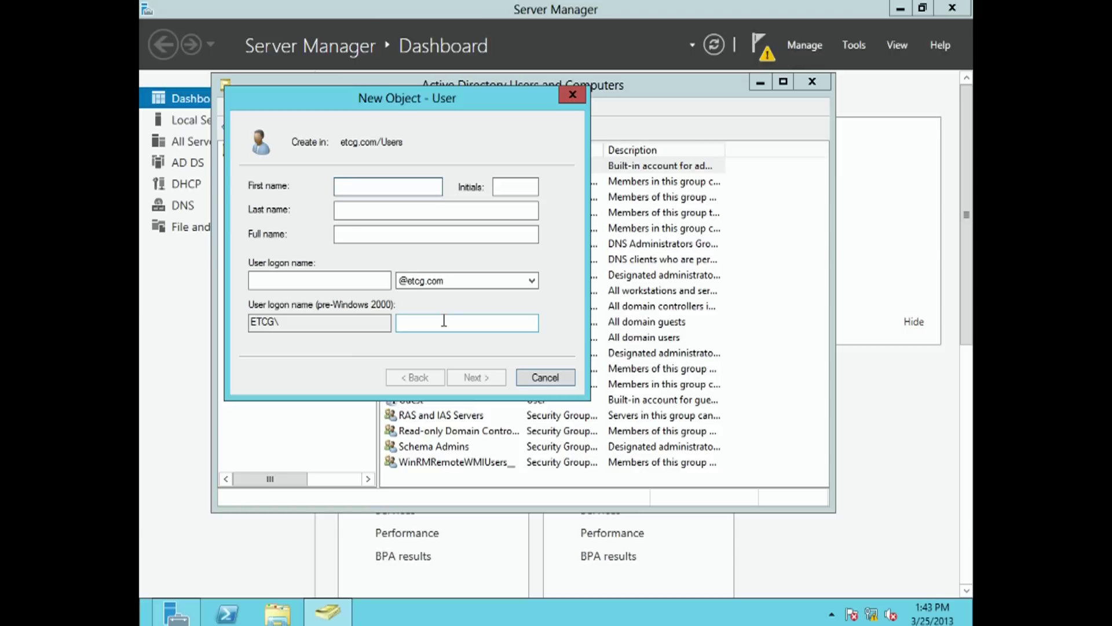
- Enter first name Test, last name User and logon name testuser, then continue to passwords
{"action": "type", "text": "Test"}
{"action": "key", "text": "Tab"}
{"action": "key", "text": "Tab"}
{"action": "type", "text": "User"}
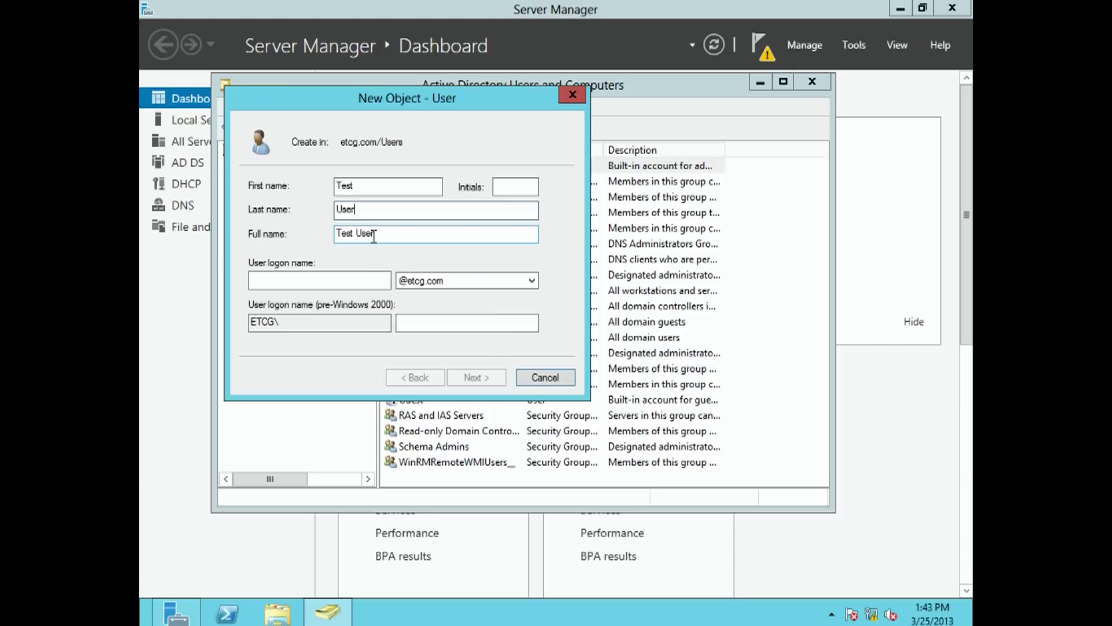
{"action": "left_click", "coordinate": [346, 283]}
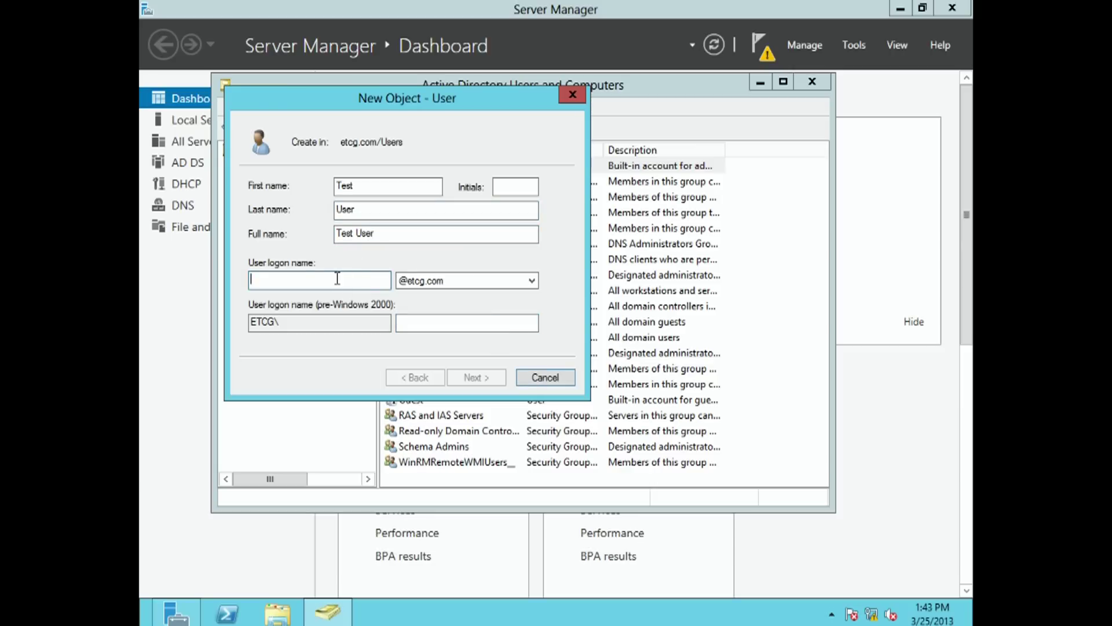
{"action": "type", "text": "testuser"}
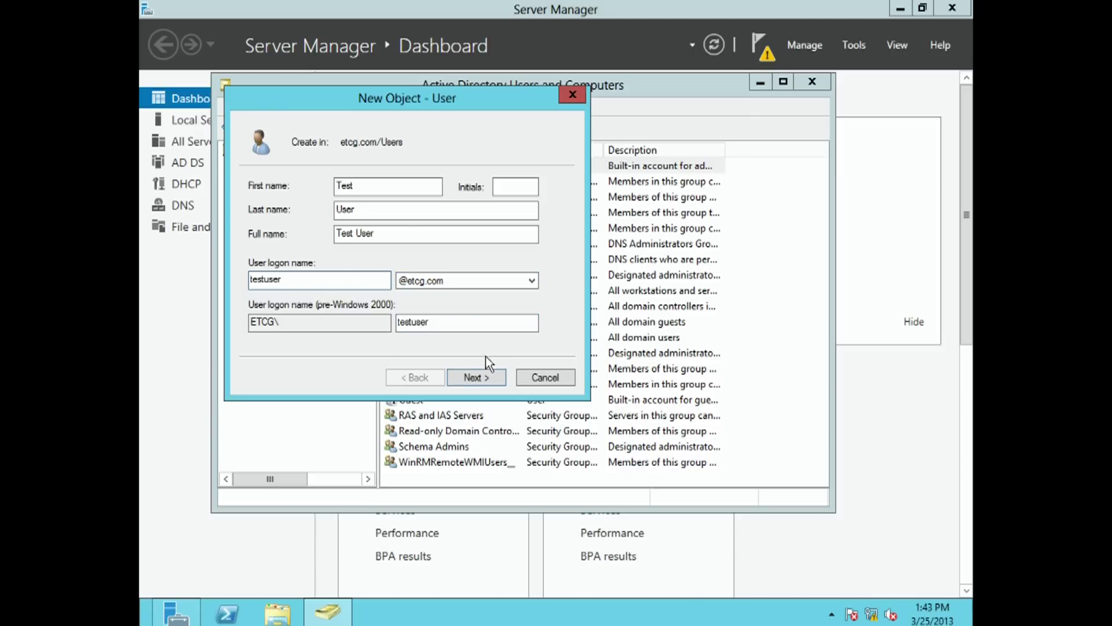
{"action": "left_click", "coordinate": [484, 380]}
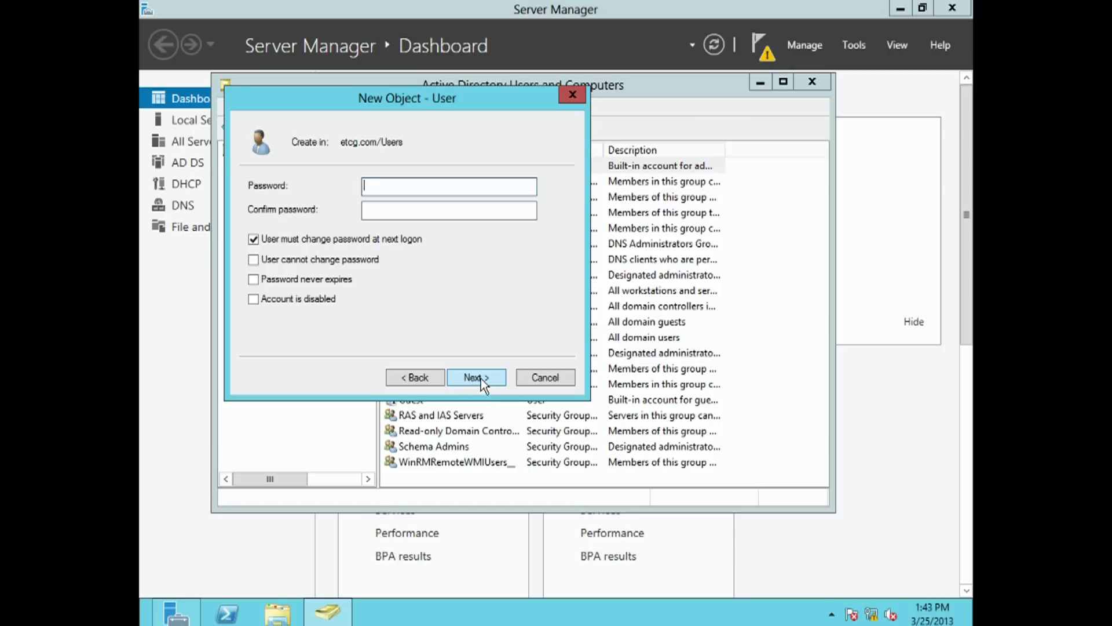
- Type the account password in Password and again in Confirm password
{"action": "key", "text": "Tab"}
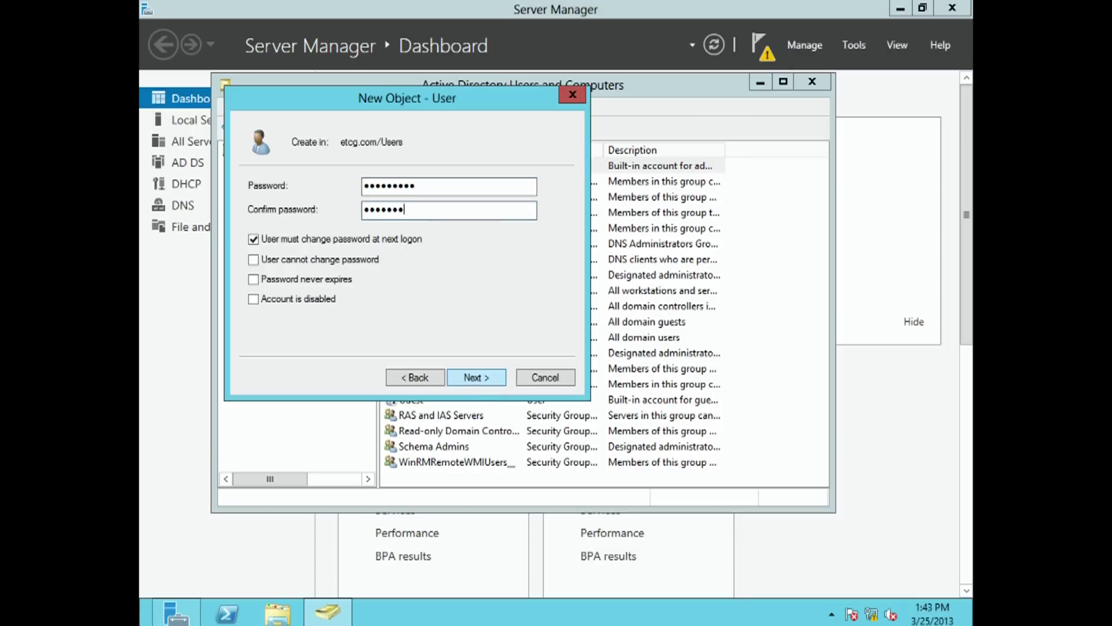
- Reselect the masked text in the Password and Confirm password fields
{"action": "double_click", "coordinate": [383, 186]}
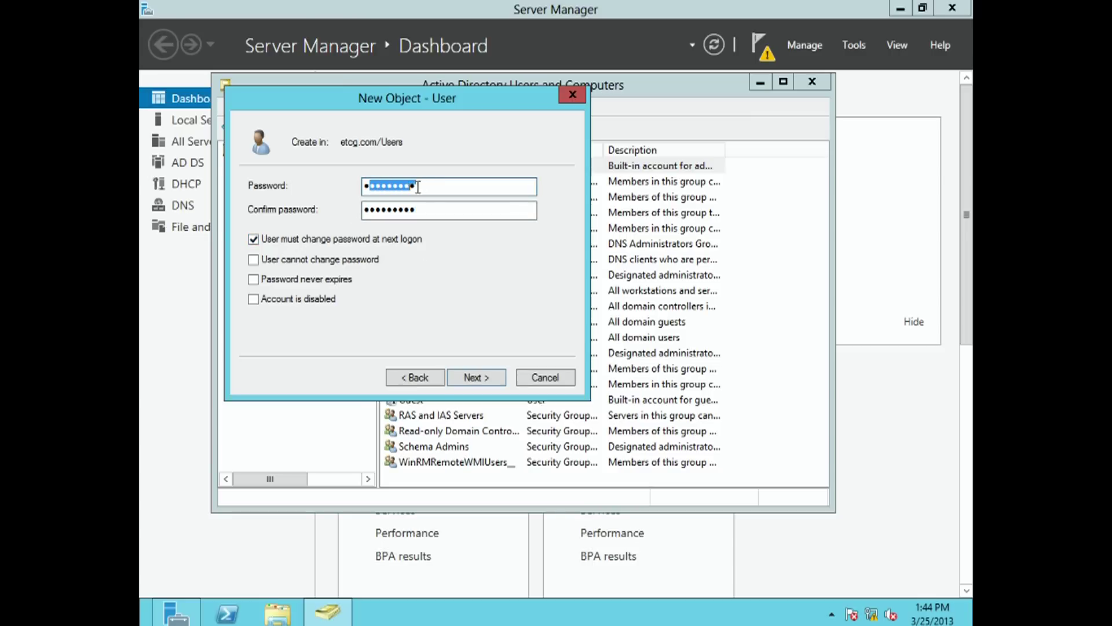
{"action": "left_click", "coordinate": [400, 209]}
{"action": "double_click", "coordinate": [399, 210]}
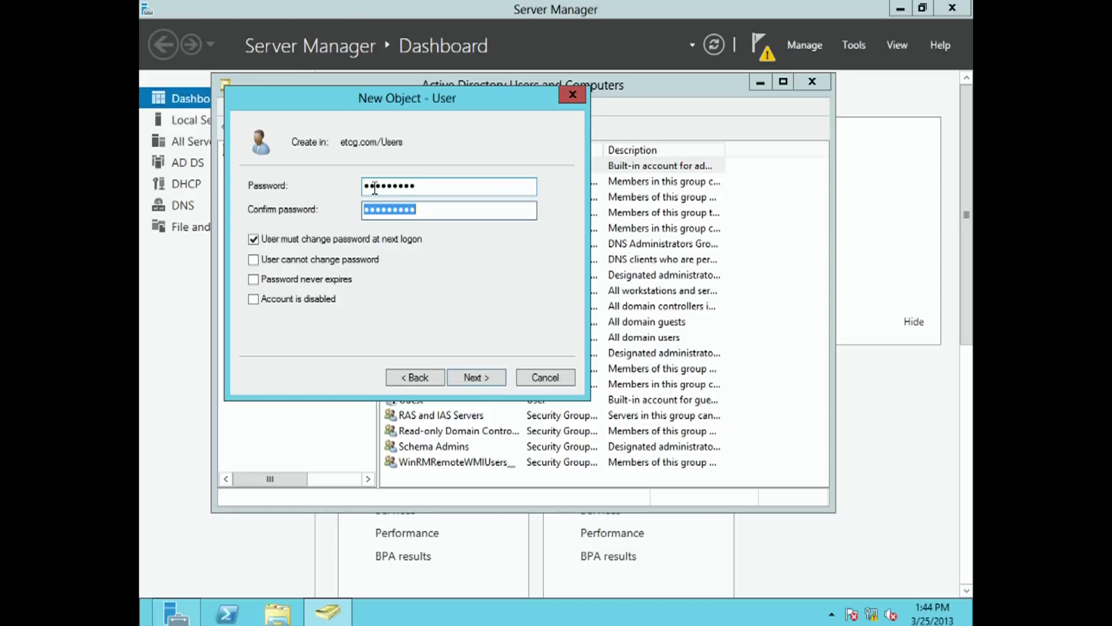
{"action": "left_click", "coordinate": [373, 187]}
{"action": "left_click_drag", "start_coordinate": [372, 186], "coordinate": [408, 216]}
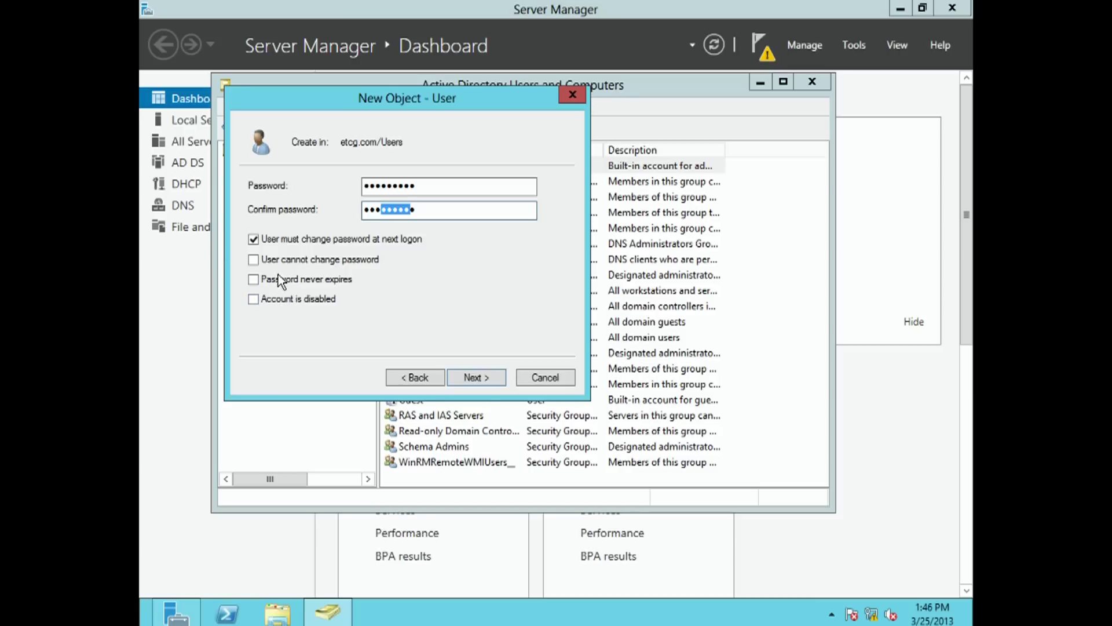
- Clear 'User must change password at next logon' and finish creating Test User
{"action": "left_click", "coordinate": [472, 375]}
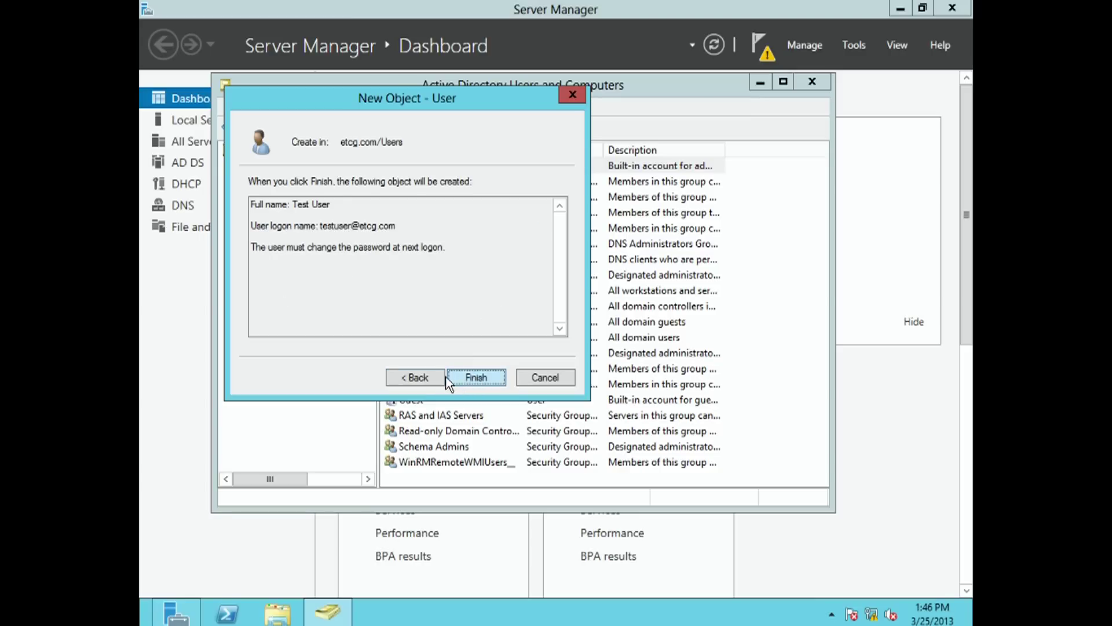
{"action": "left_click", "coordinate": [427, 377]}
{"action": "left_click", "coordinate": [343, 240]}
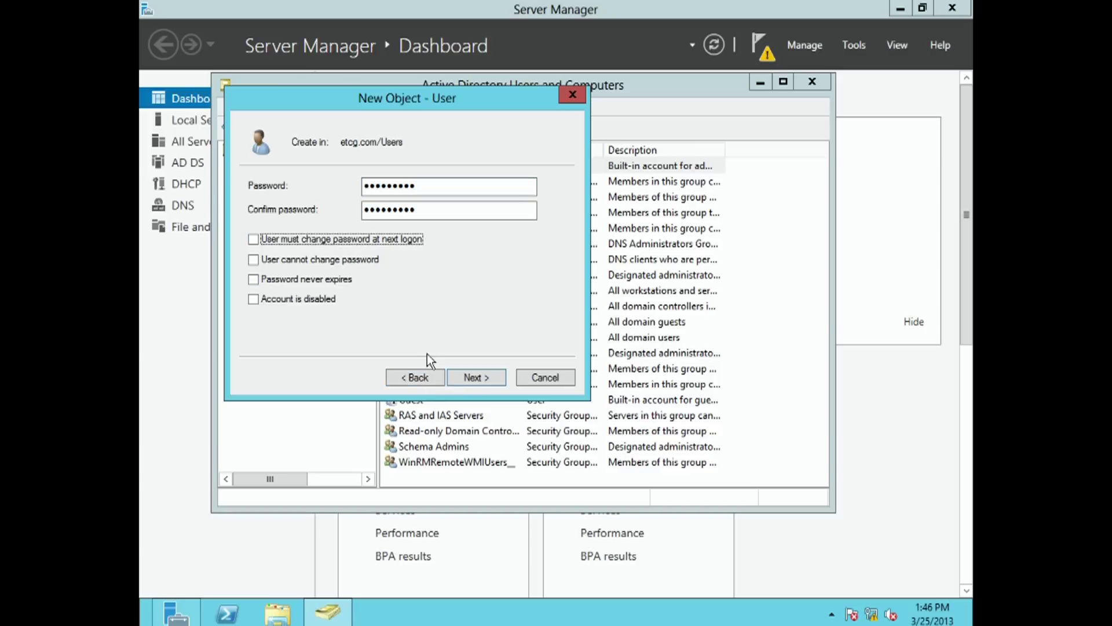
{"action": "left_click", "coordinate": [460, 378]}
{"action": "left_click", "coordinate": [459, 379]}
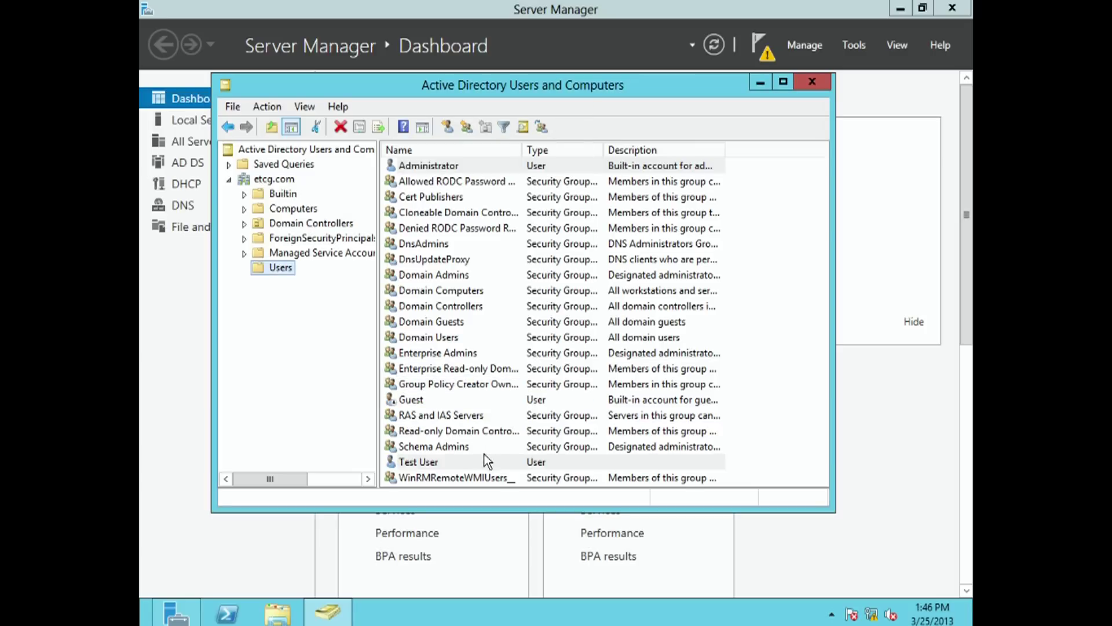
- Select Test User, then switch to the Windows 8 Clone VM and dismiss its lock screen
{"action": "left_click", "coordinate": [424, 464]}
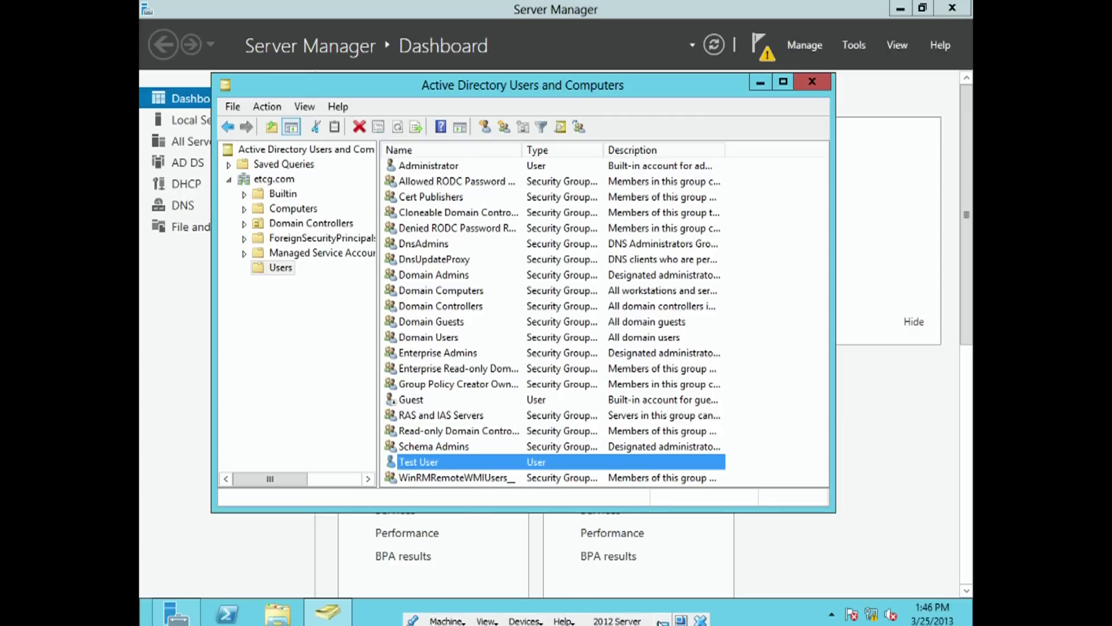
{"action": "left_click", "coordinate": [662, 621]}
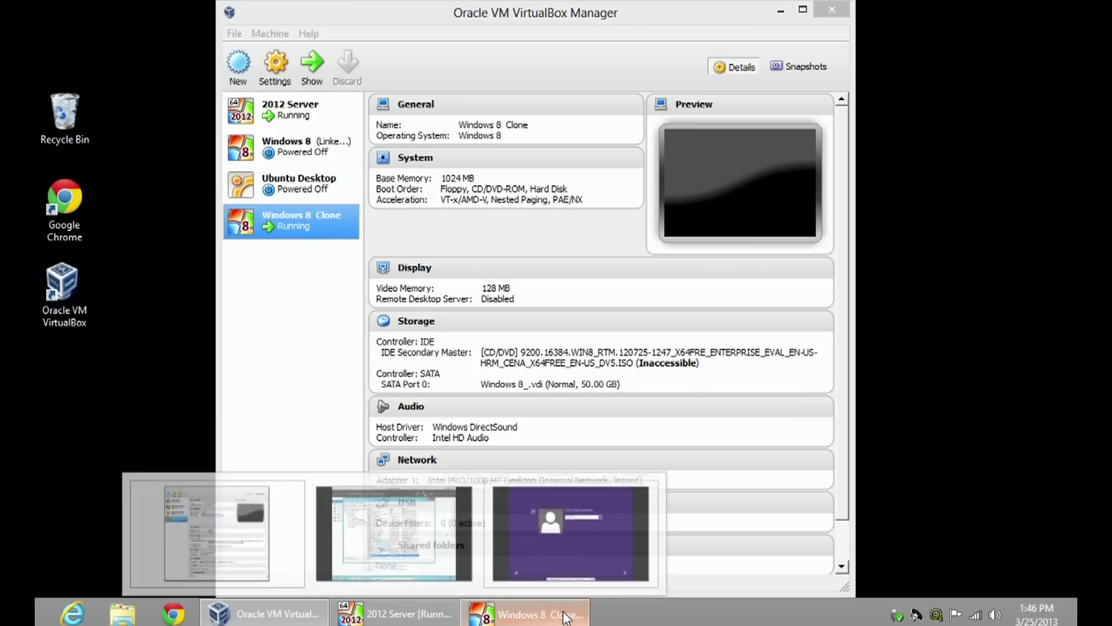
{"action": "left_click", "coordinate": [565, 617]}
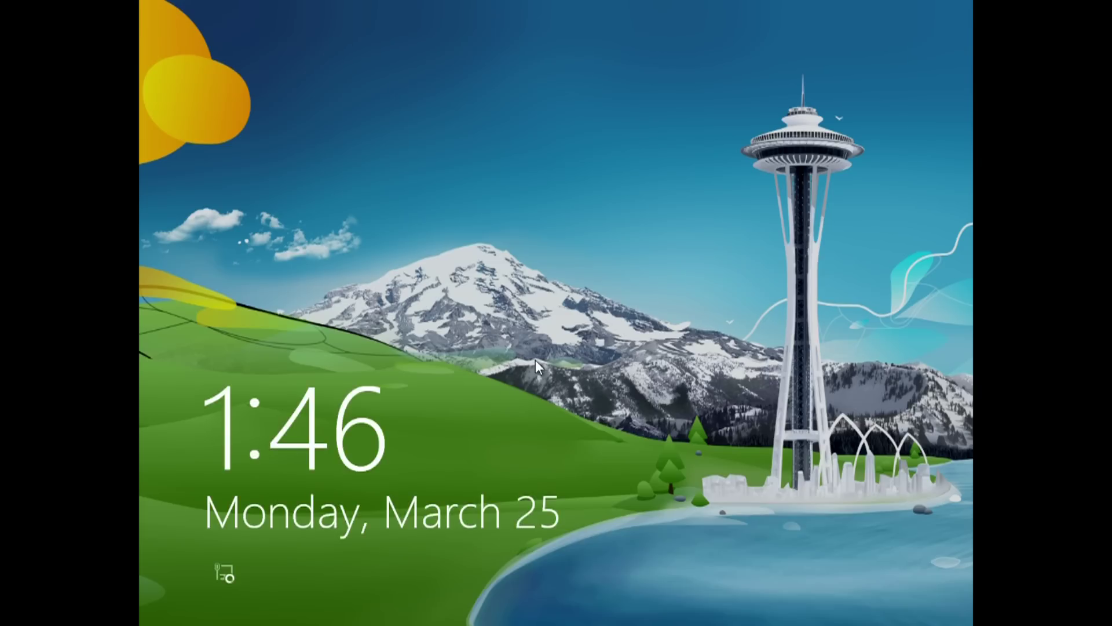
{"action": "left_click", "coordinate": [536, 359]}
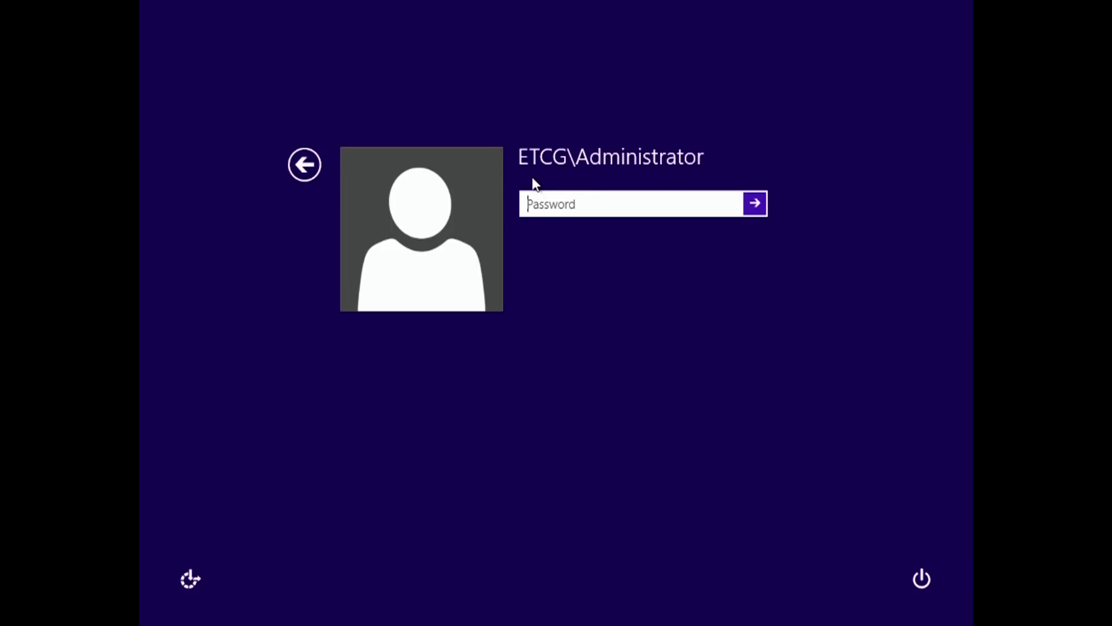
- Sign in as Other user testuser with the account password, then launch Task Manager via Ctrl+Alt+Del
{"action": "left_click", "coordinate": [305, 165]}
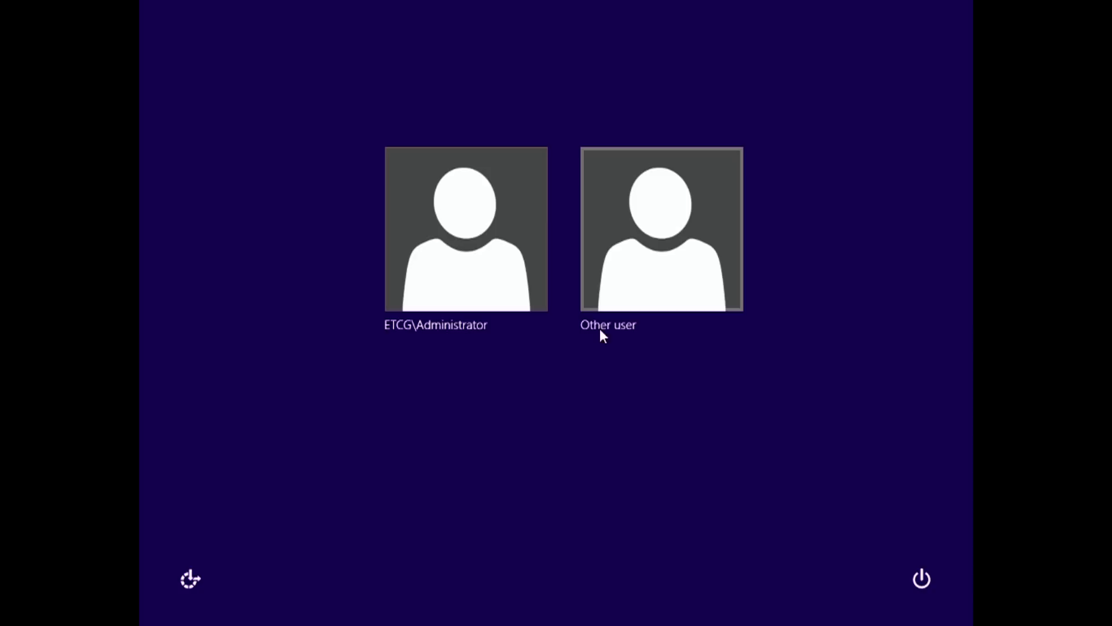
{"action": "left_click", "coordinate": [600, 277]}
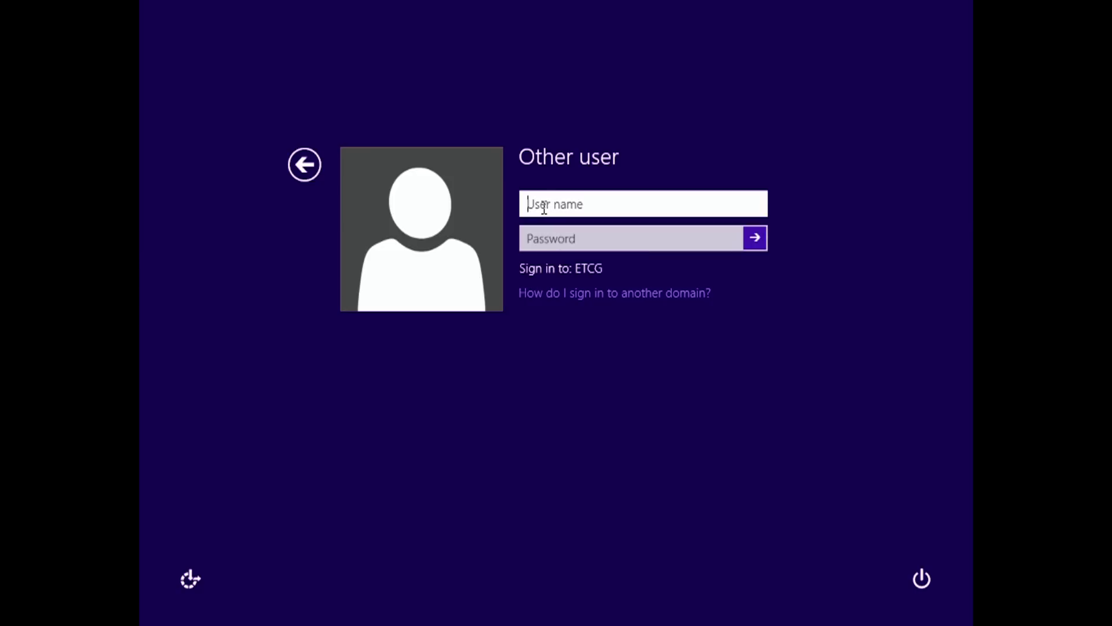
{"action": "type", "text": "testuser"}
{"action": "key", "text": "Tab"}
{"action": "type", "text": "*********"}
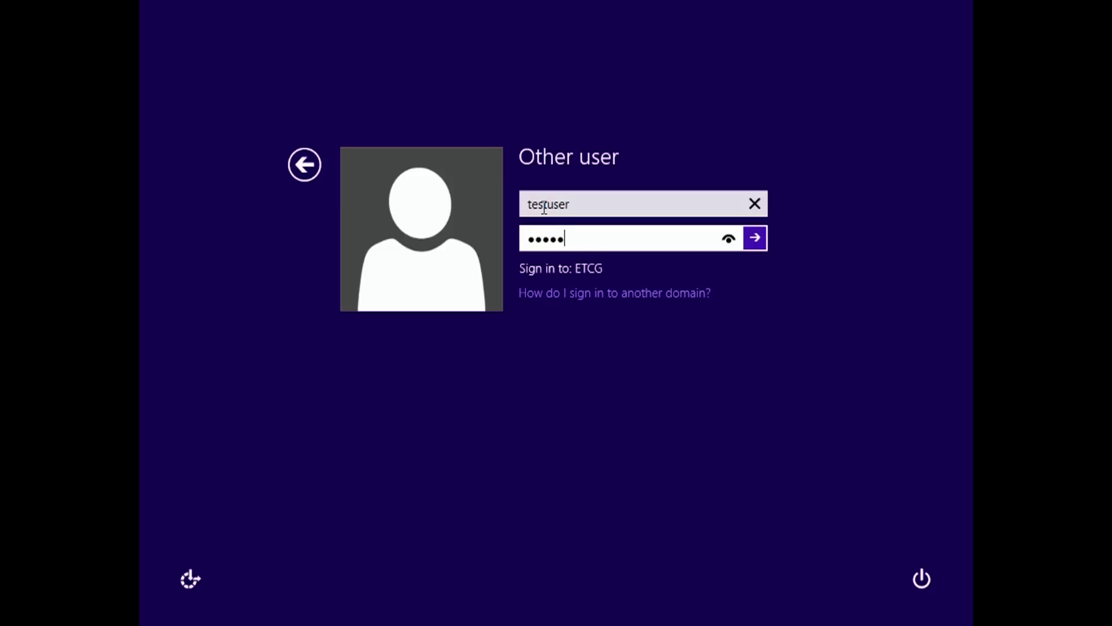
{"action": "type", "text": "*"}
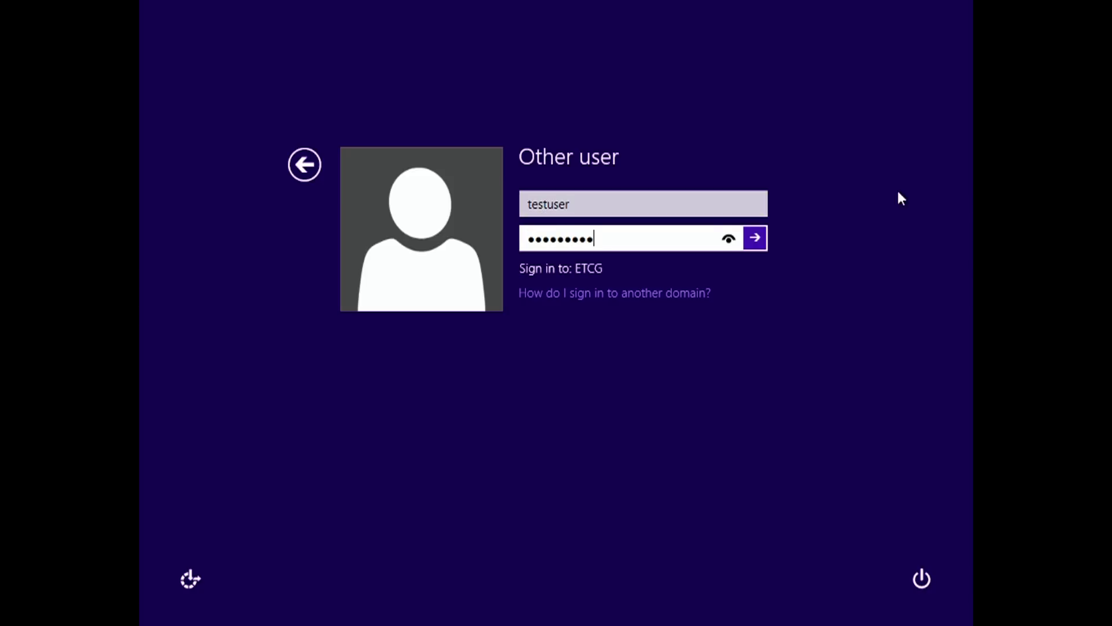
{"action": "left_click", "coordinate": [755, 238]}
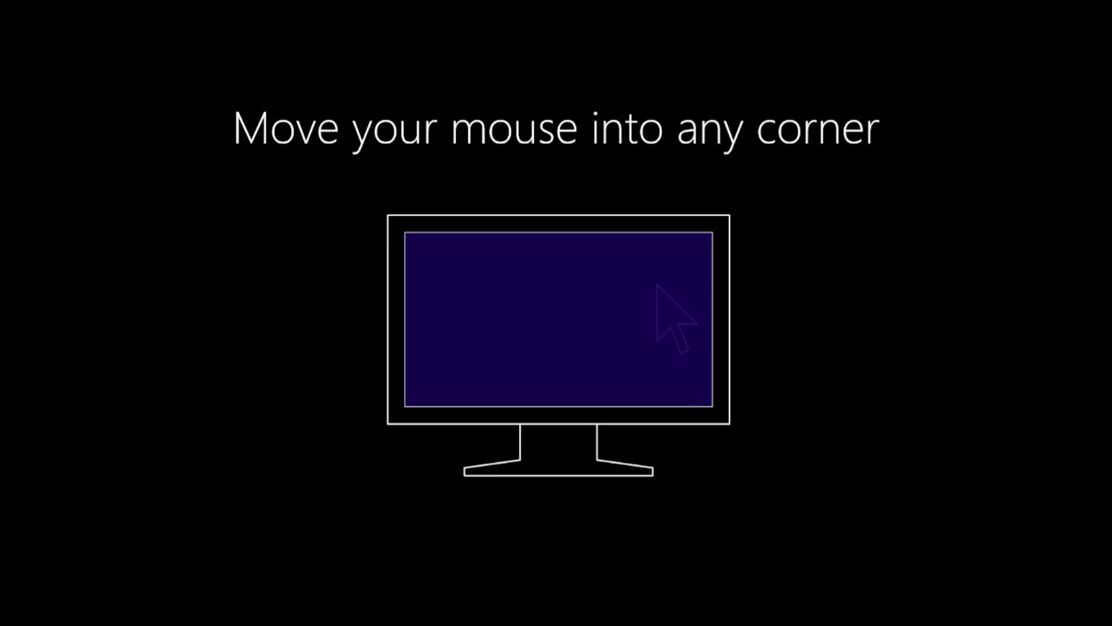
{"action": "key", "text": "ctrl+alt+Delete"}
{"action": "left_click", "coordinate": [536, 307]}
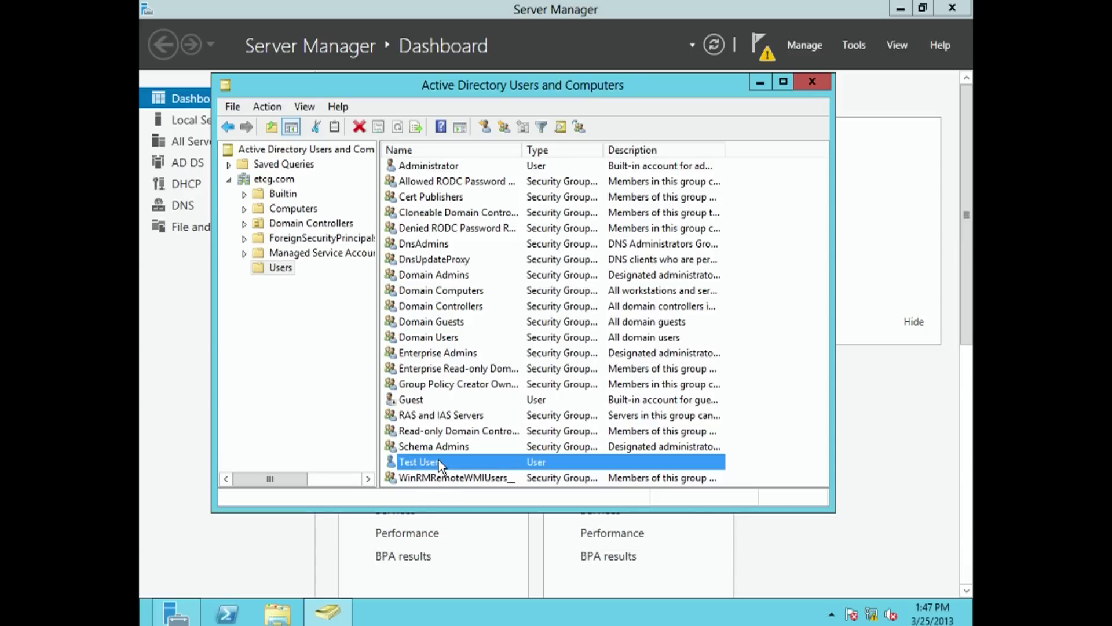
- Open the Properties dialog for the Test User account
{"action": "right_click", "coordinate": [439, 461]}
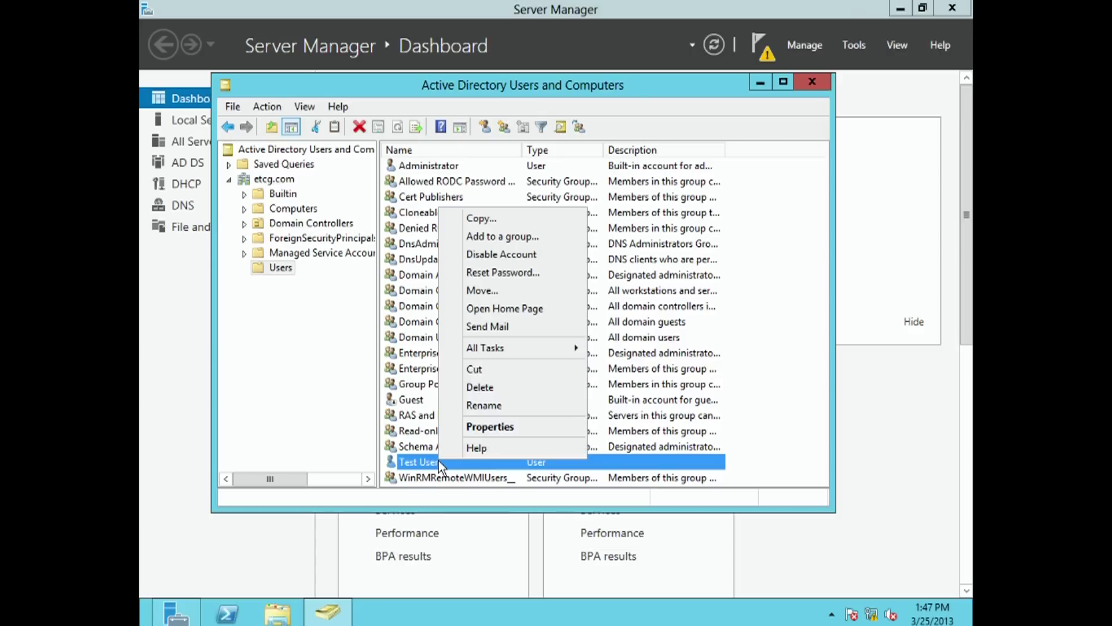
{"action": "left_click", "coordinate": [486, 426]}
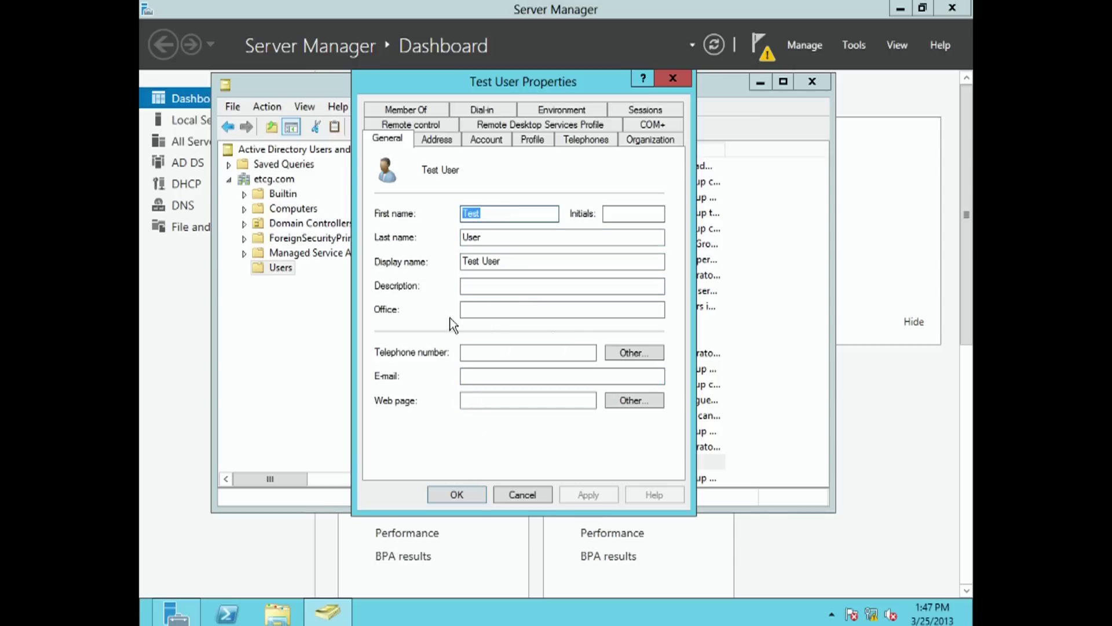
- Review the Address and Account tabs, scroll the account options, and open Logon Hours
{"action": "left_click", "coordinate": [425, 140]}
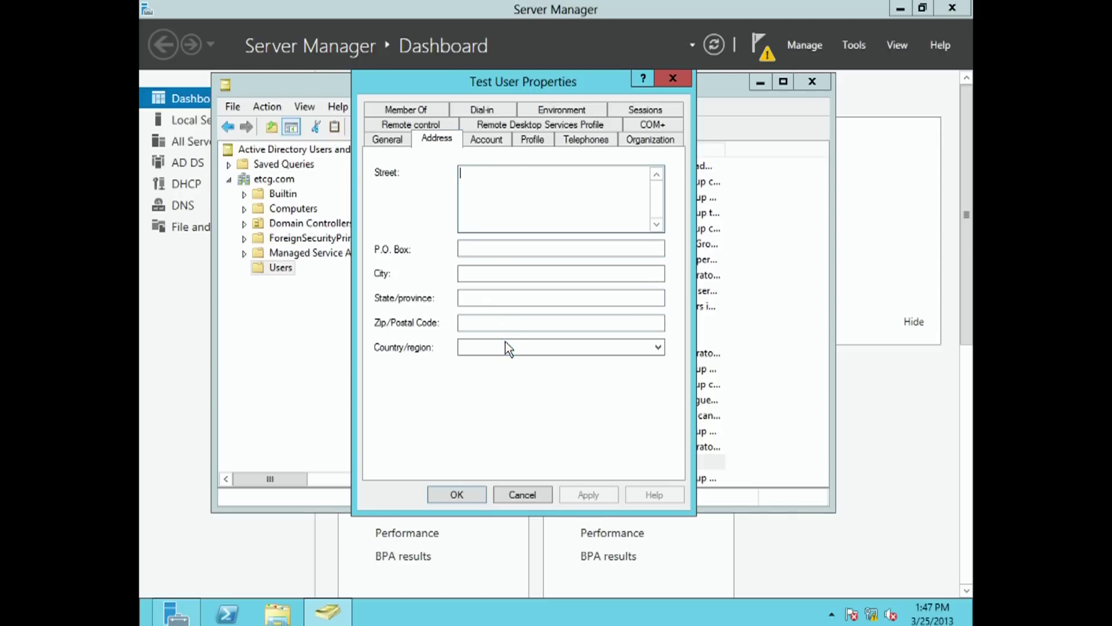
{"action": "left_click", "coordinate": [488, 139]}
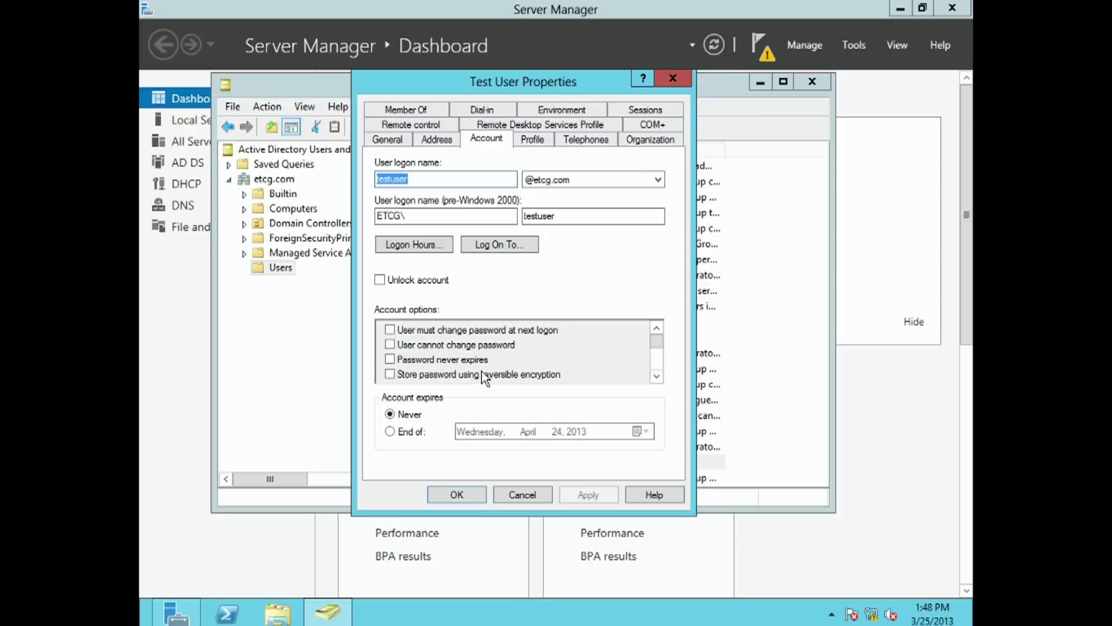
{"action": "left_click", "coordinate": [657, 376]}
{"action": "left_click", "coordinate": [656, 376]}
{"action": "left_click", "coordinate": [656, 376]}
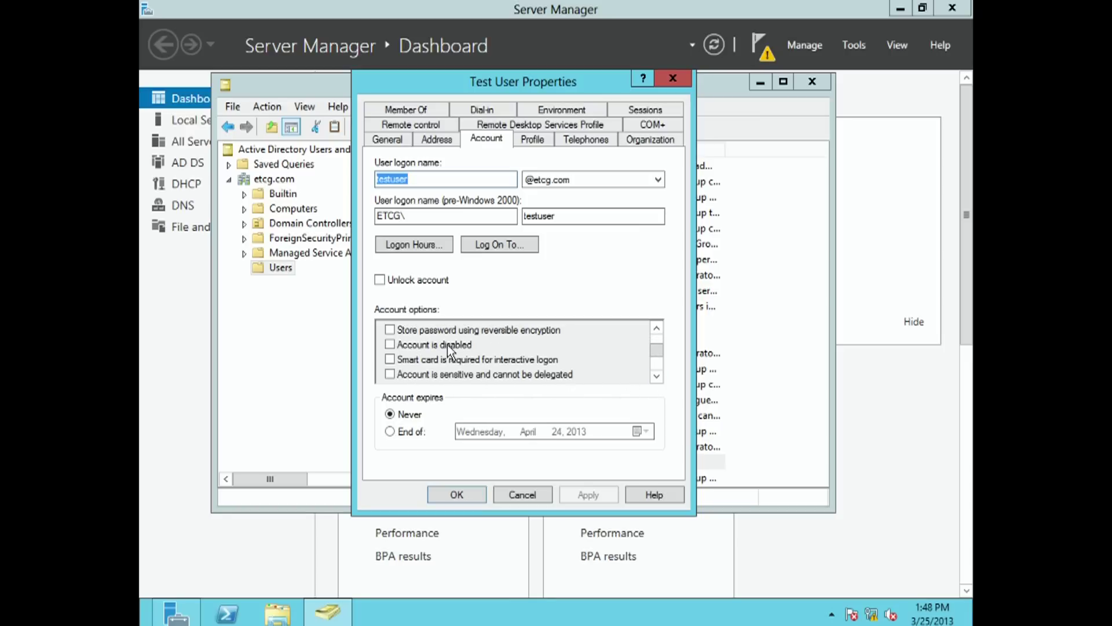
{"action": "left_click", "coordinate": [656, 376]}
{"action": "left_click", "coordinate": [657, 376]}
{"action": "left_click", "coordinate": [657, 376]}
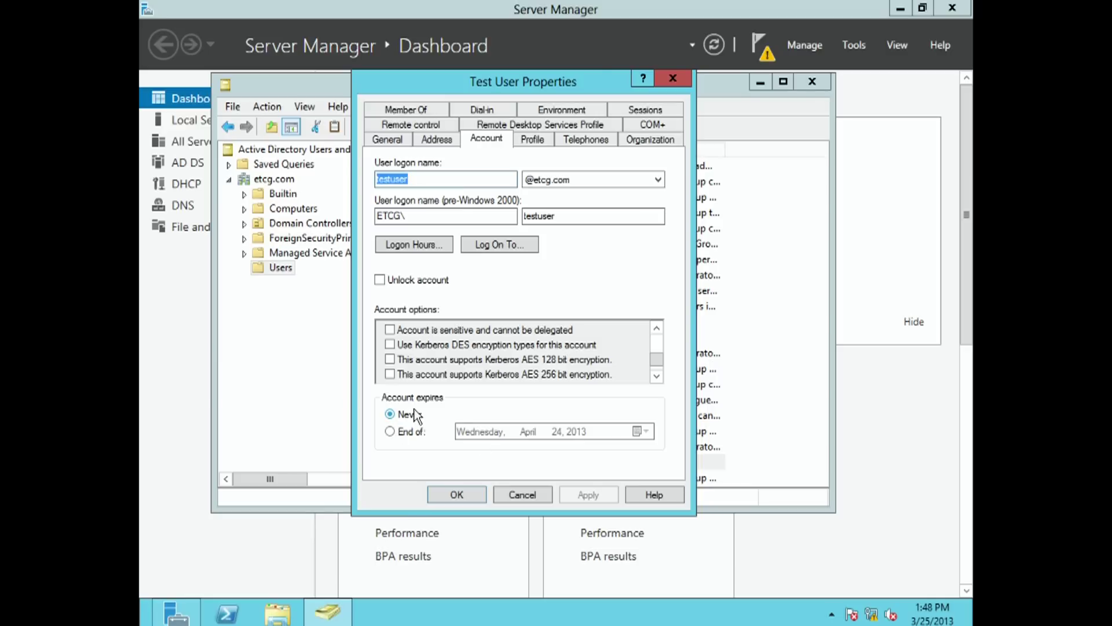
{"action": "left_click", "coordinate": [419, 245]}
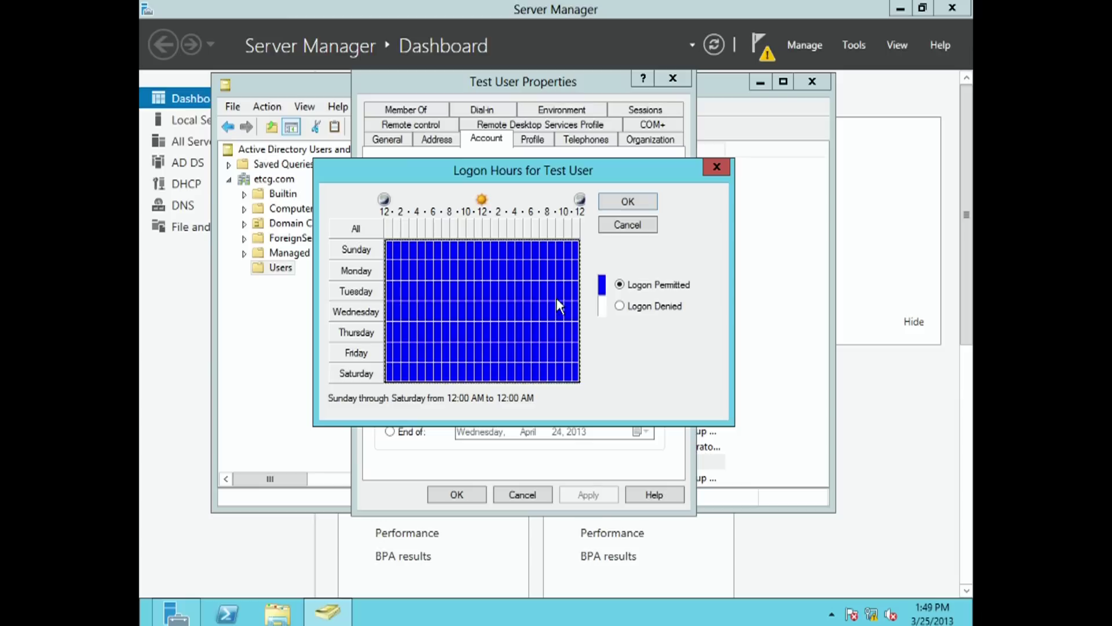
- Close the Logon Hours dialog, leaving logon permitted at all hours every day
{"action": "left_click", "coordinate": [613, 225]}
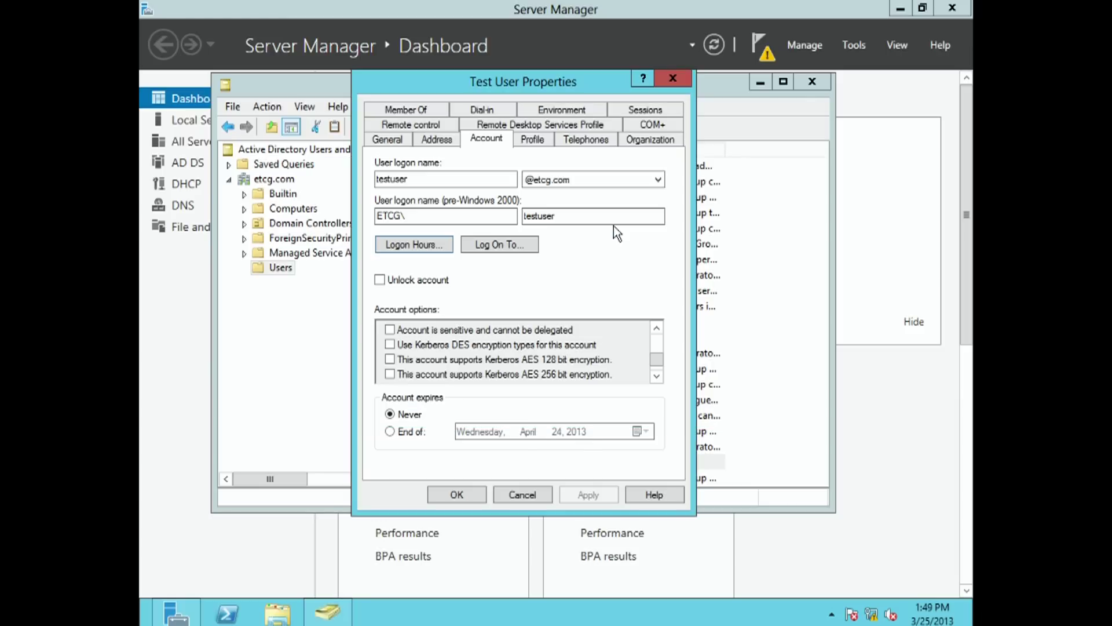
- Browse the Profile, Telephones, Organization, Remote control, Remote Desktop, COM+ and Sessions tabs
{"action": "left_click", "coordinate": [531, 140]}
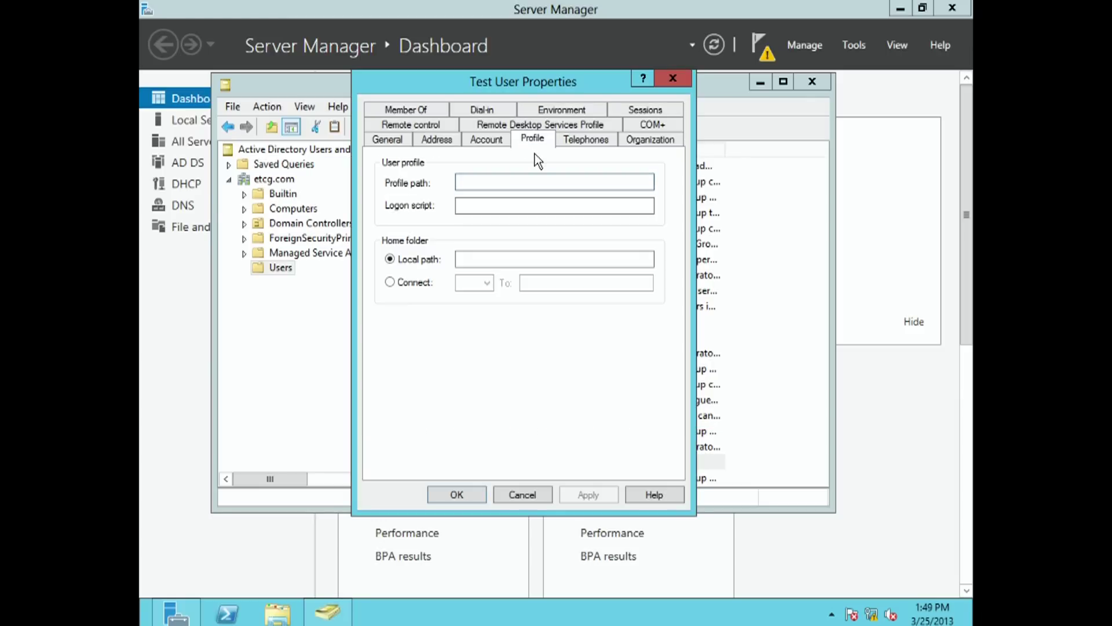
{"action": "left_click", "coordinate": [587, 141]}
{"action": "left_click", "coordinate": [621, 140]}
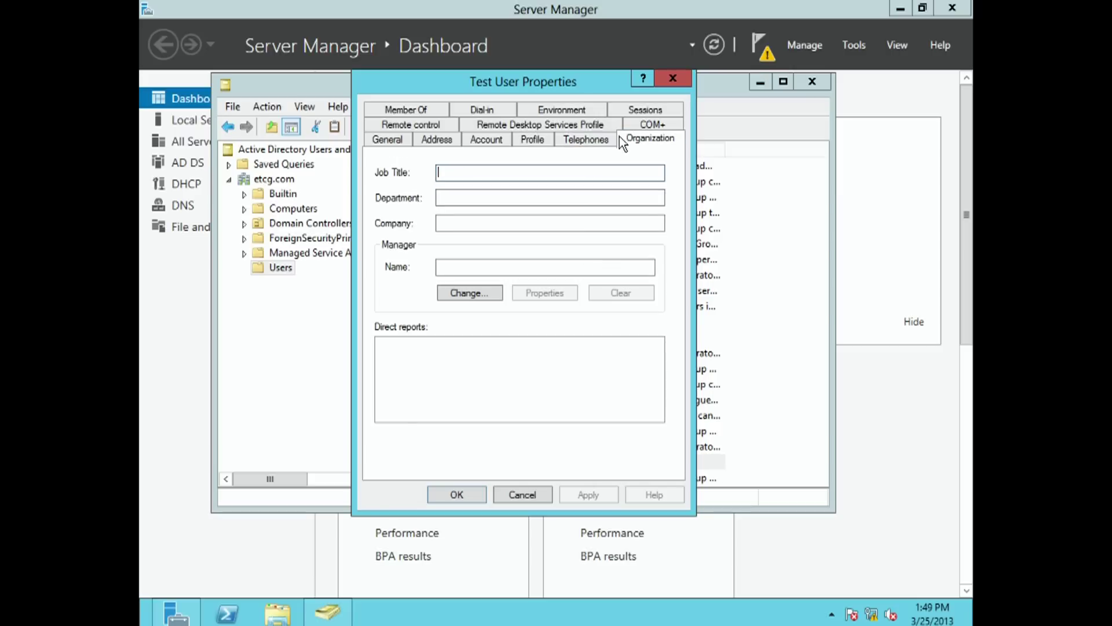
{"action": "left_click", "coordinate": [438, 127]}
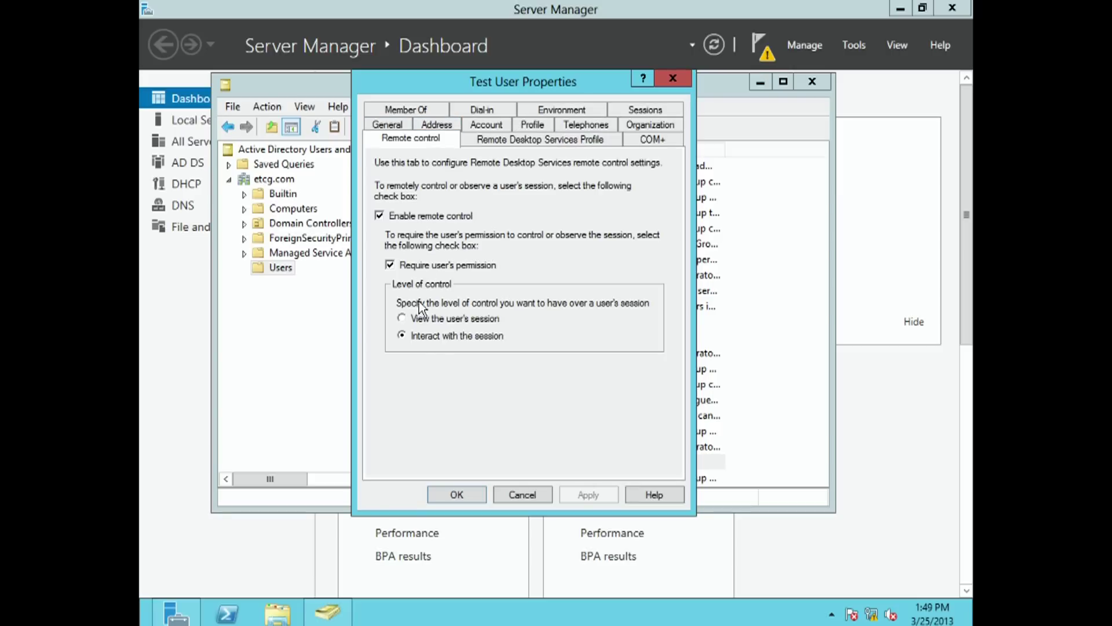
{"action": "left_click", "coordinate": [496, 140]}
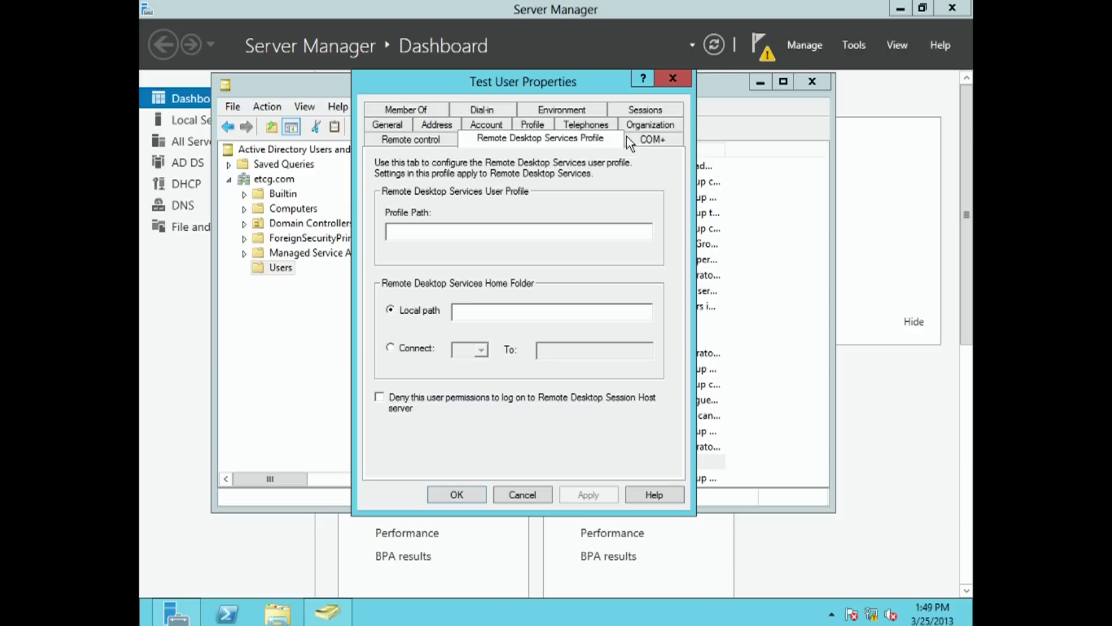
{"action": "left_click", "coordinate": [643, 139]}
{"action": "left_click", "coordinate": [637, 110]}
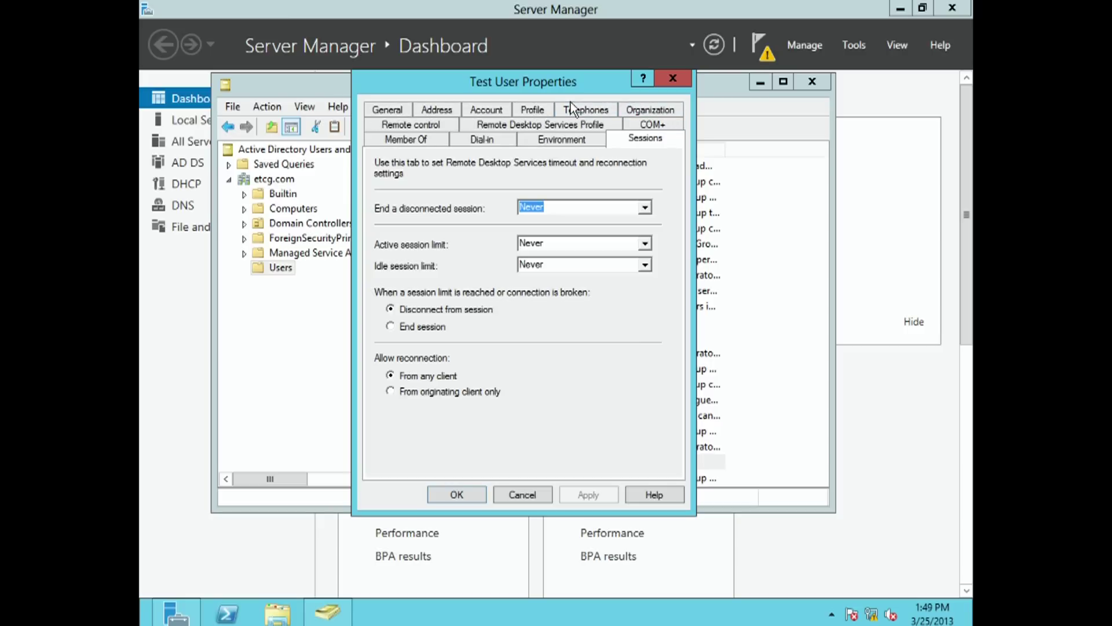
{"action": "left_click", "coordinate": [573, 110]}
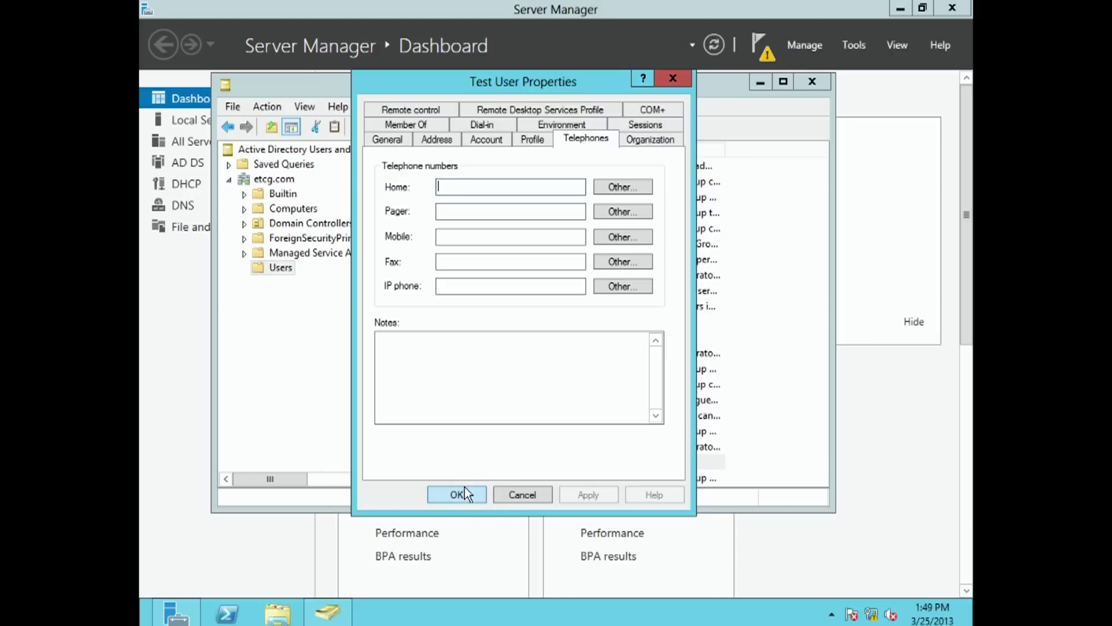
- Check Member Of (Domain Users) and Dial-in tabs, then cancel the Properties dialog unchanged
{"action": "left_click", "coordinate": [419, 125]}
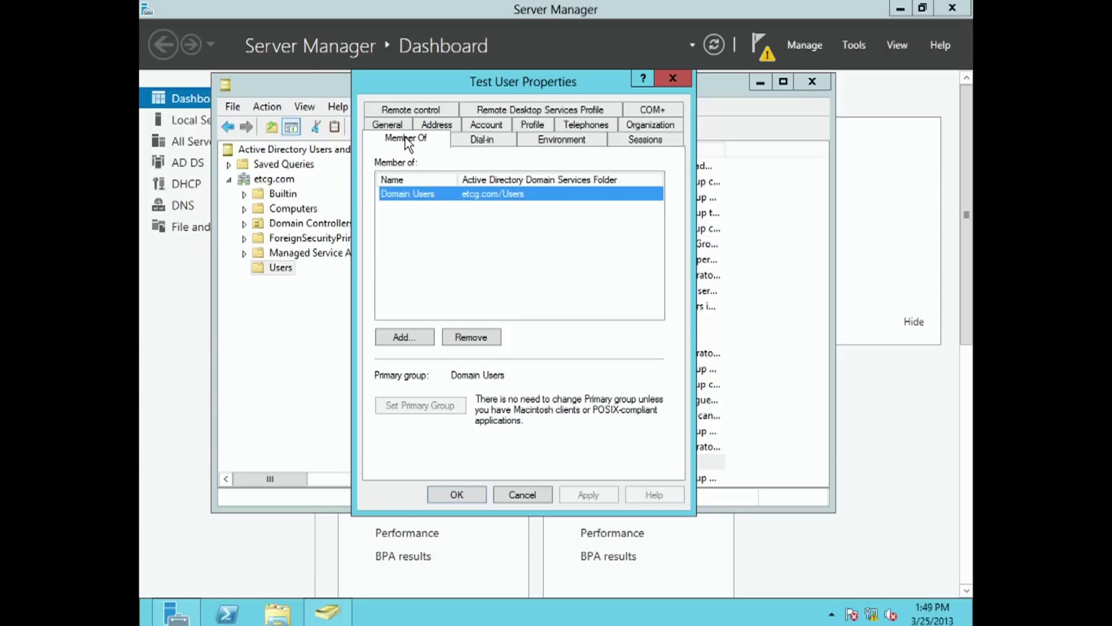
{"action": "left_click", "coordinate": [411, 340]}
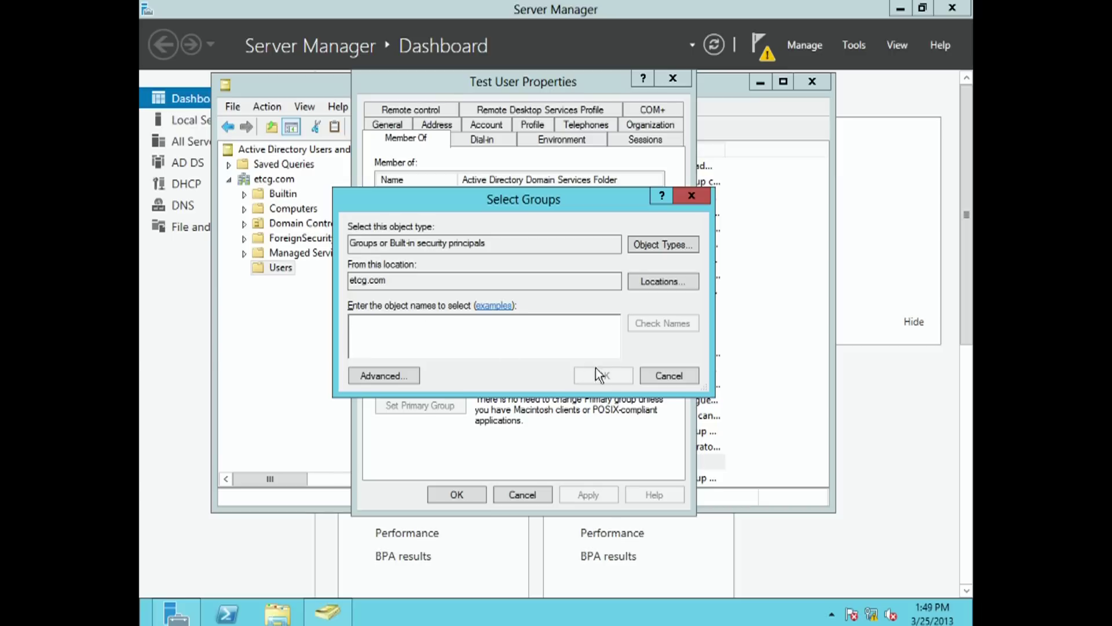
{"action": "left_click", "coordinate": [648, 376]}
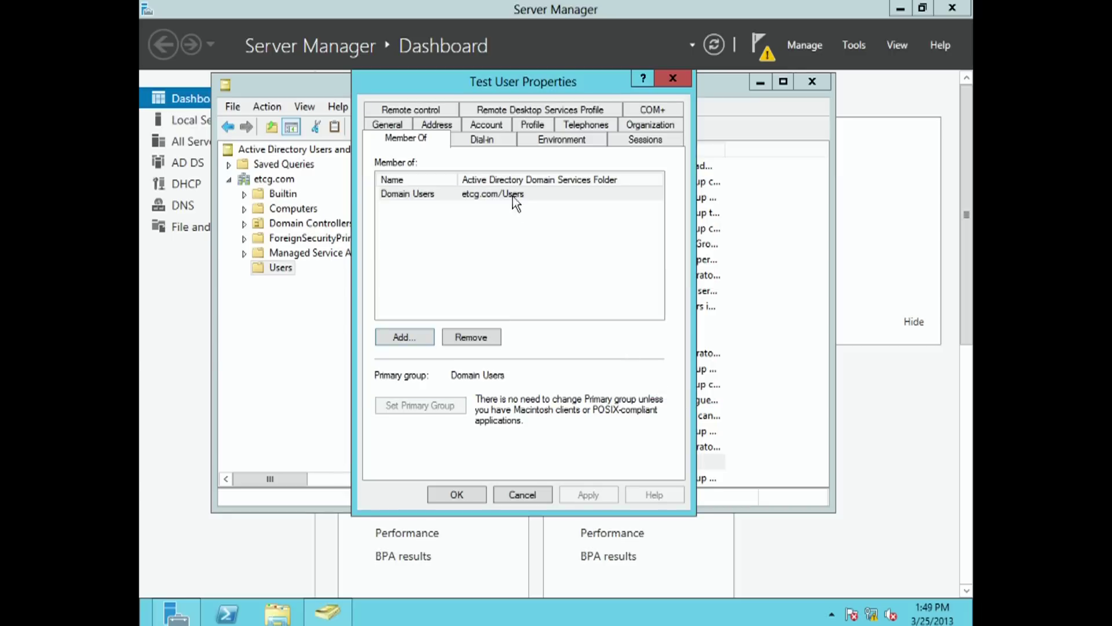
{"action": "left_click", "coordinate": [483, 139]}
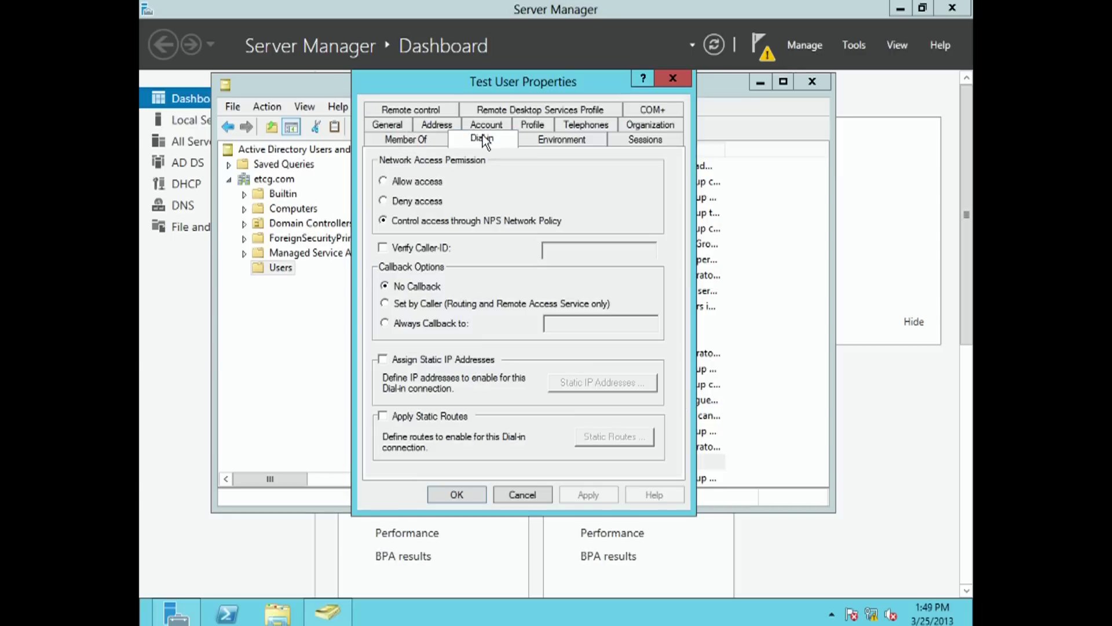
{"action": "left_click", "coordinate": [524, 493]}
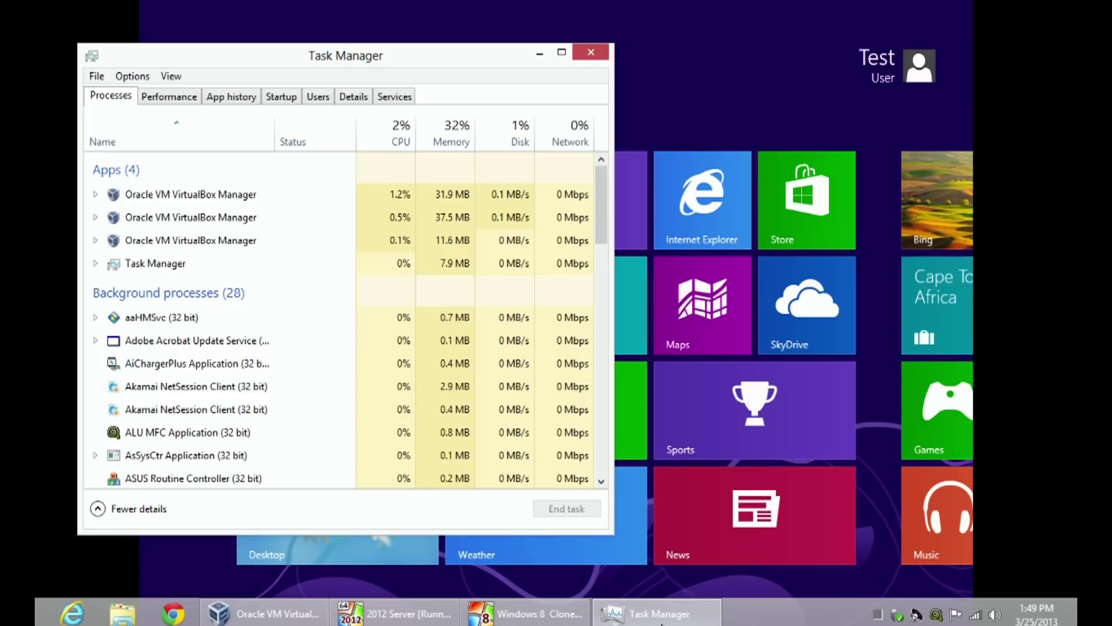
- Minimize Task Manager and the full-screen Windows 8 Clone VM to reach VirtualBox Manager
{"action": "left_click", "coordinate": [539, 52]}
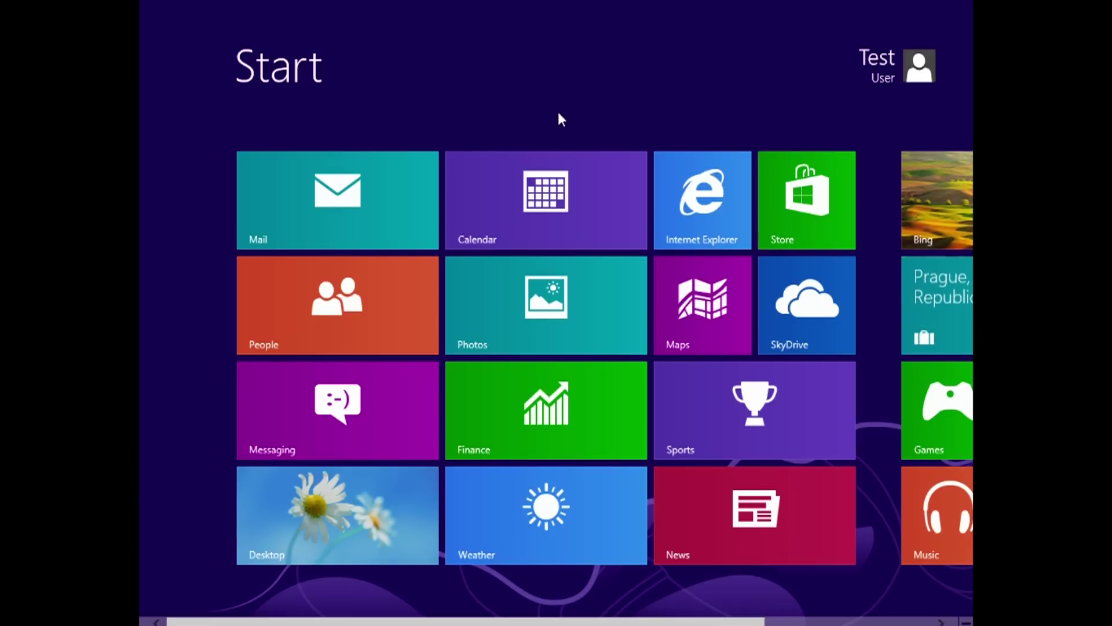
{"action": "mouse_move", "coordinate": [556, 622]}
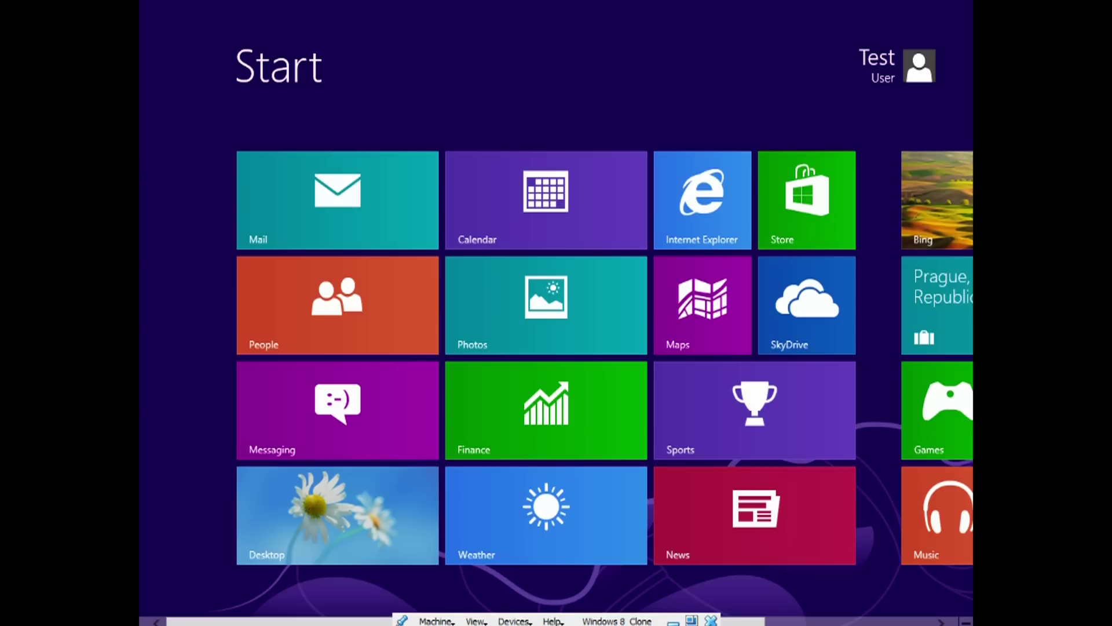
{"action": "left_click", "coordinate": [672, 621]}
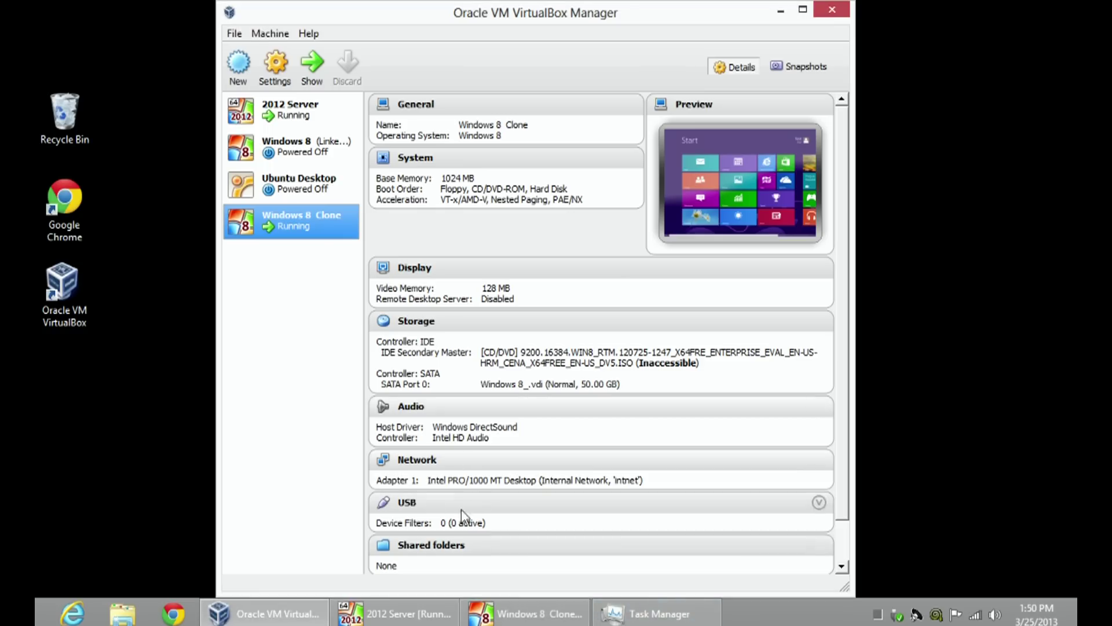
- Switch to the 2012 Server VM and open the Users folder's context menu
{"action": "left_click", "coordinate": [436, 606]}
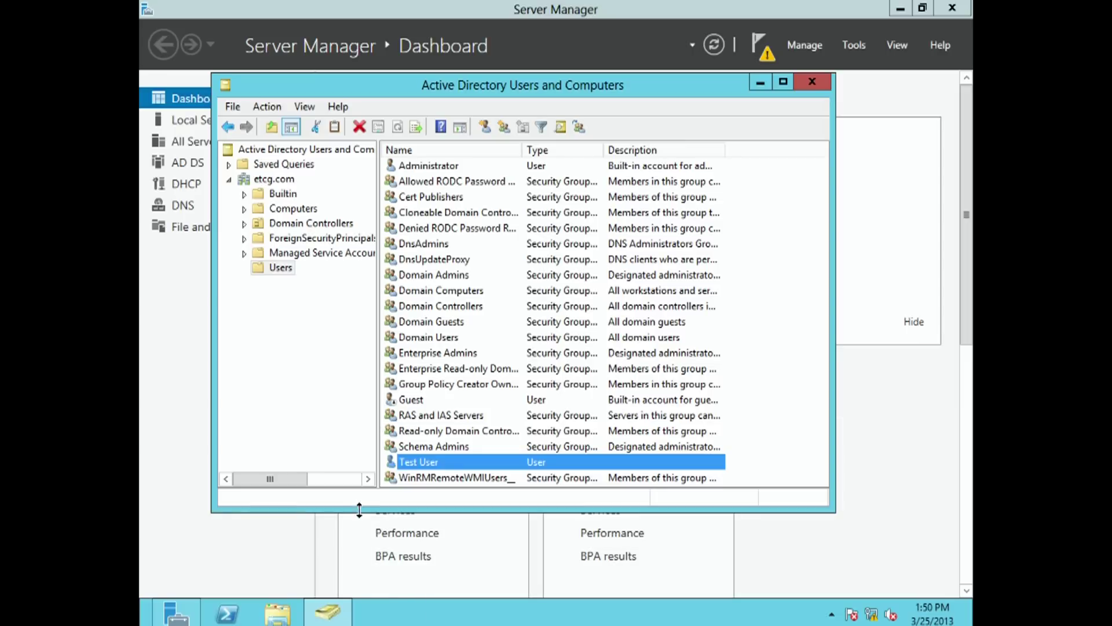
{"action": "right_click", "coordinate": [283, 270]}
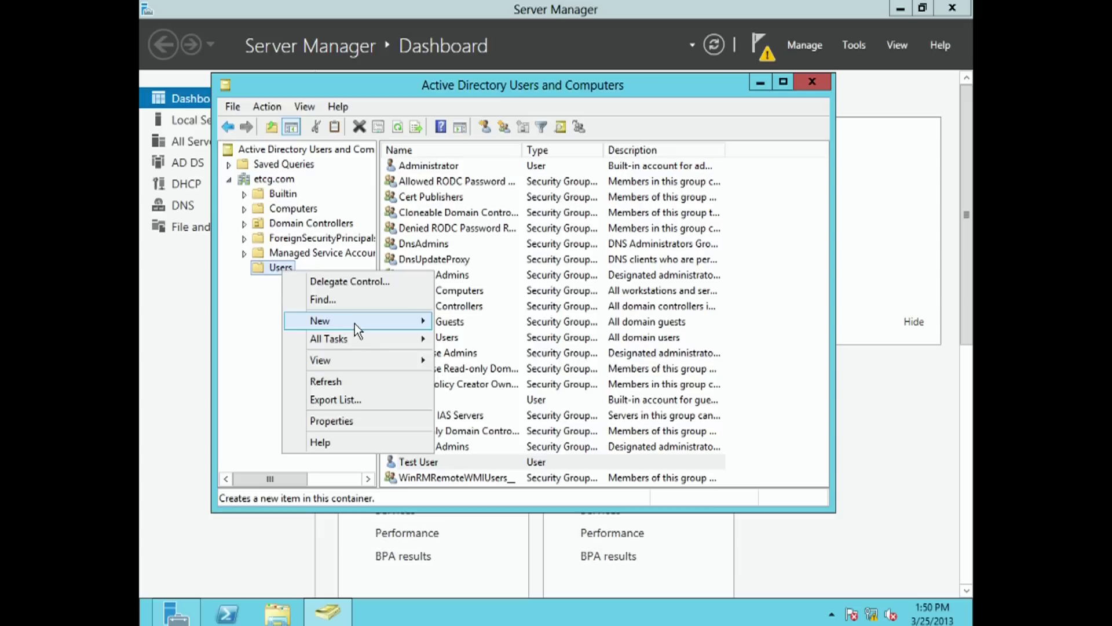